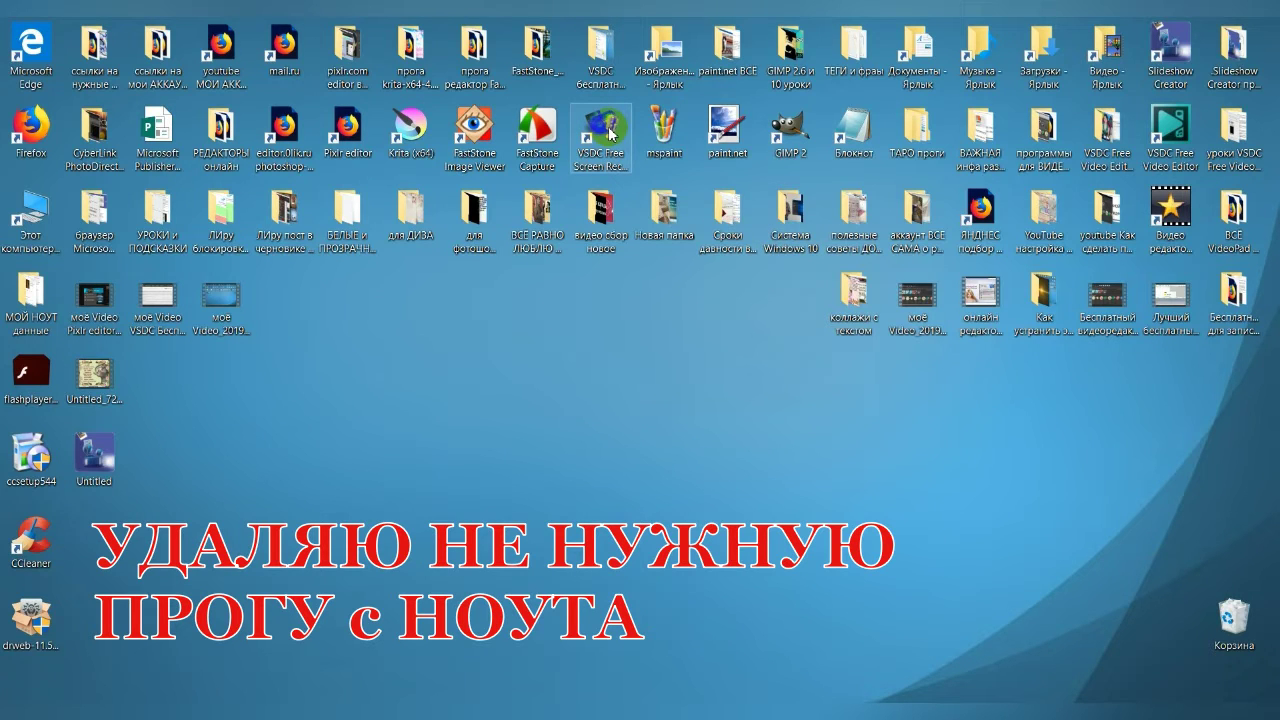
Move the record_000001 video out of the Recycle Bin onto the desktop and close the bin
{"action": "left_click_drag", "start_coordinate": [609, 133], "coordinate": [1230, 621]}
{"action": "double_click", "coordinate": [1230, 621]}
{"action": "left_click_drag", "start_coordinate": [400, 240], "coordinate": [700, 329]}
{"action": "left_click", "coordinate": [984, 30]}
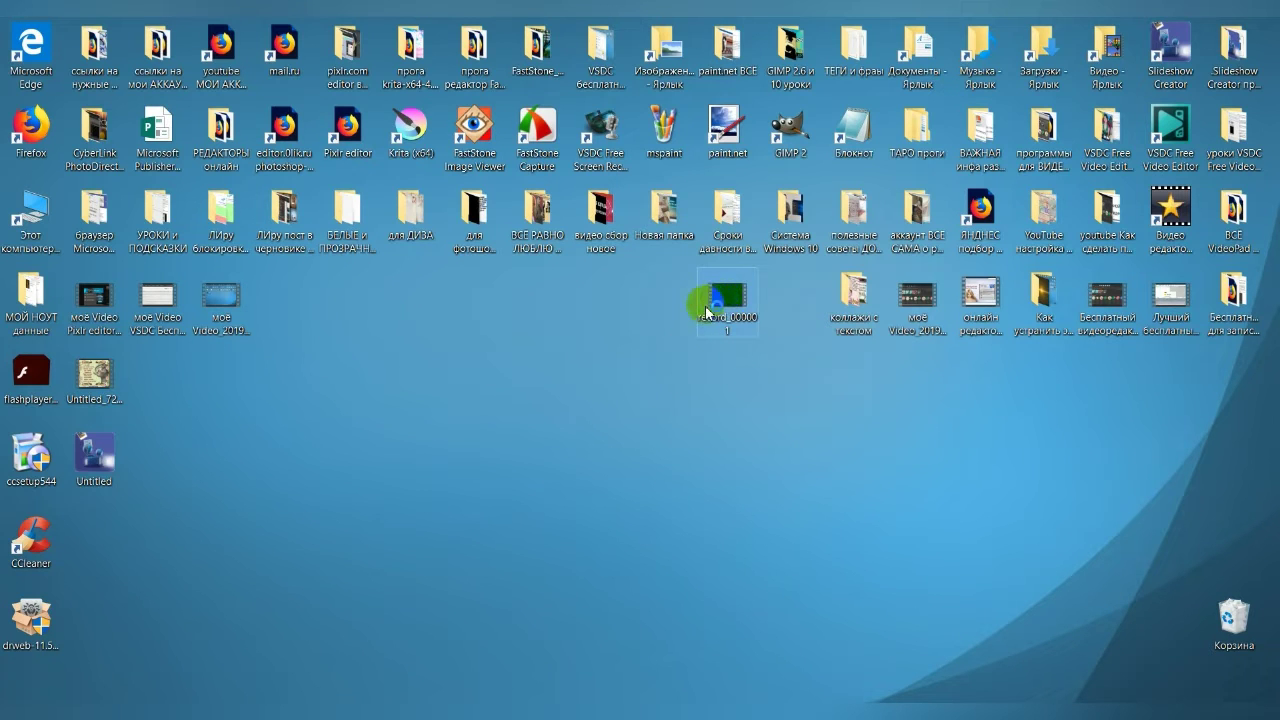
Play the record_000001 video briefly, close the player, and return the video to the Recycle Bin
{"action": "double_click", "coordinate": [707, 313]}
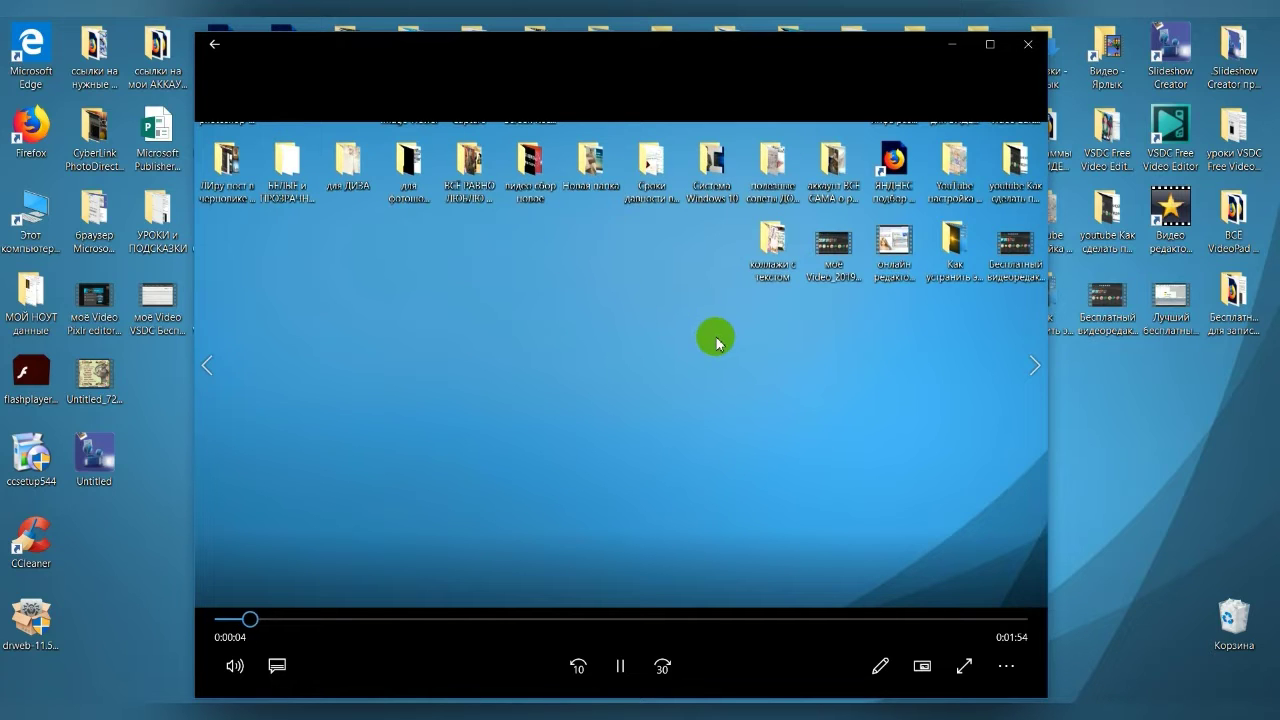
{"action": "left_click", "coordinate": [1028, 45]}
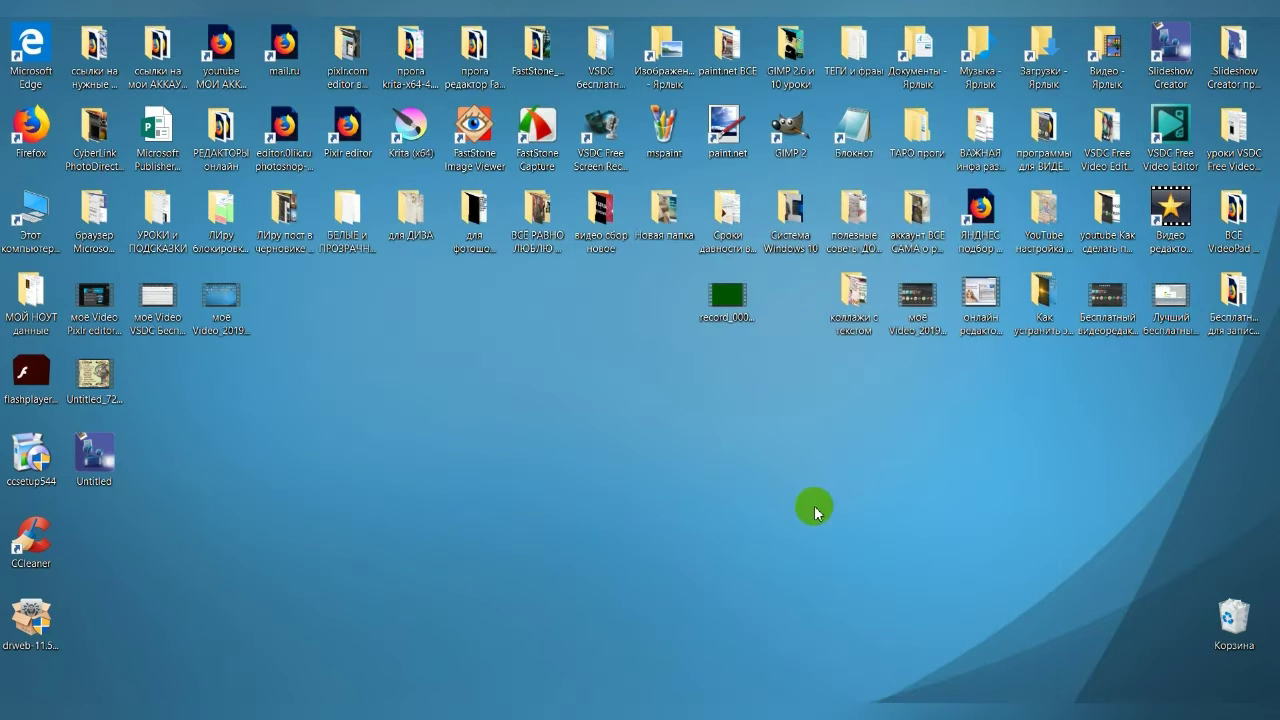
{"action": "left_click_drag", "start_coordinate": [728, 300], "coordinate": [1232, 622]}
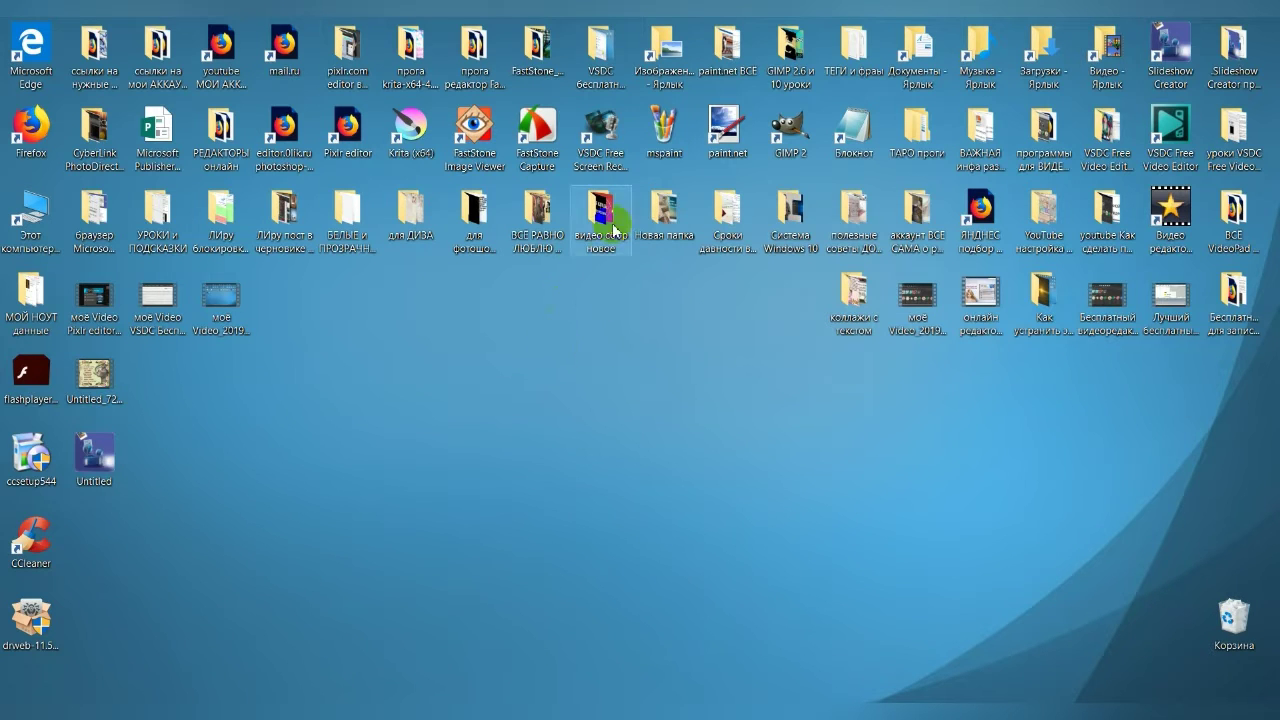
Copy the full name of the VSDC Free Screen Recorder x32 desktop shortcut, leaving the shortcut's name as it is
{"action": "left_click", "coordinate": [601, 165]}
{"action": "right_click", "coordinate": [601, 165]}
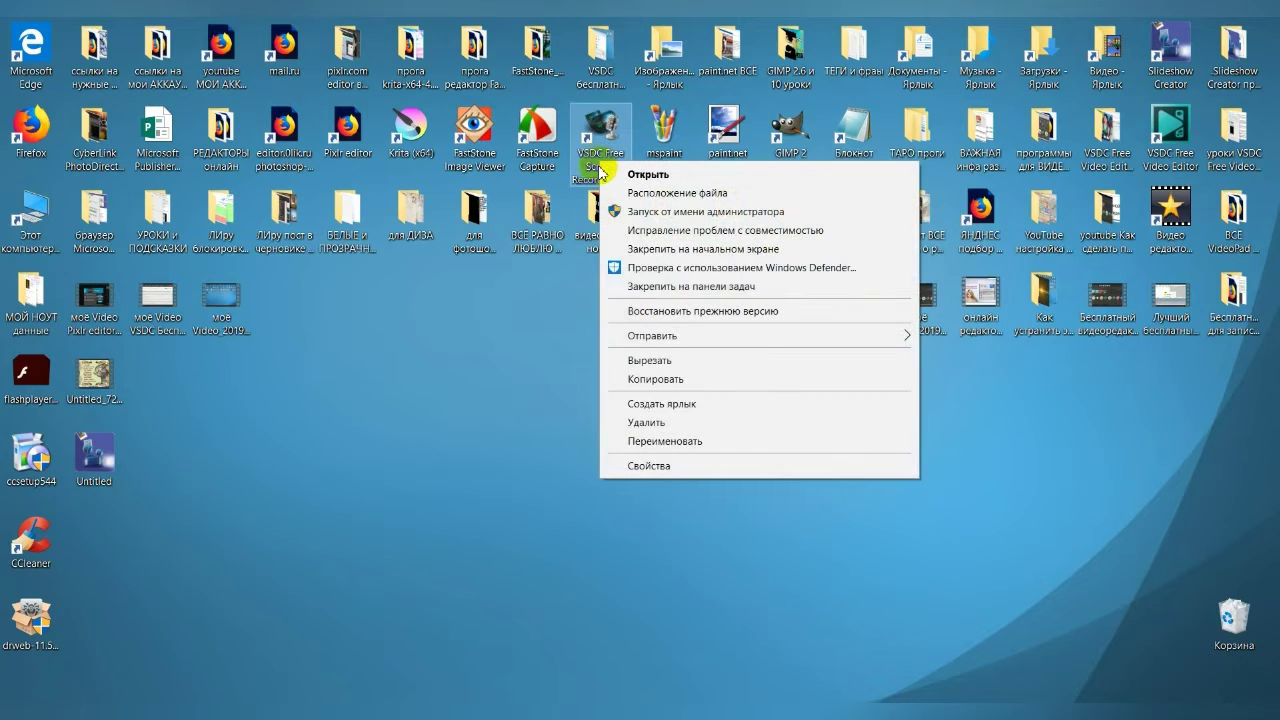
{"action": "left_click", "coordinate": [661, 441]}
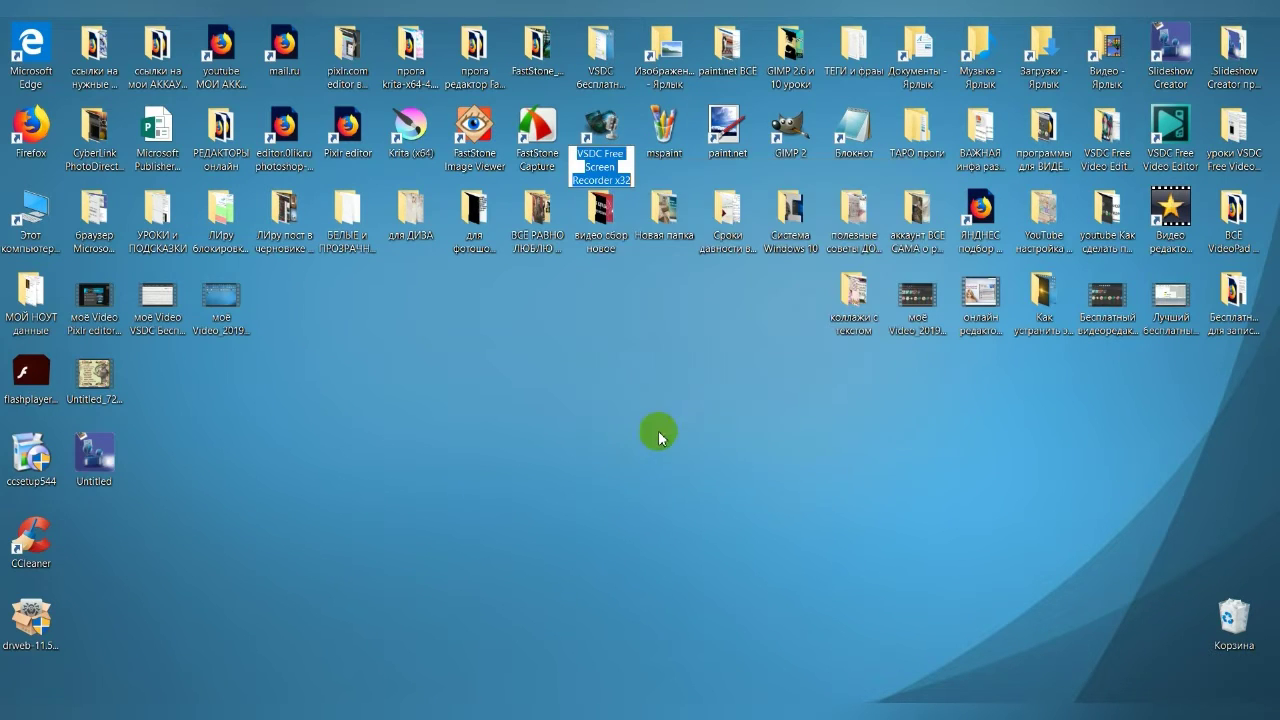
{"action": "right_click", "coordinate": [592, 172]}
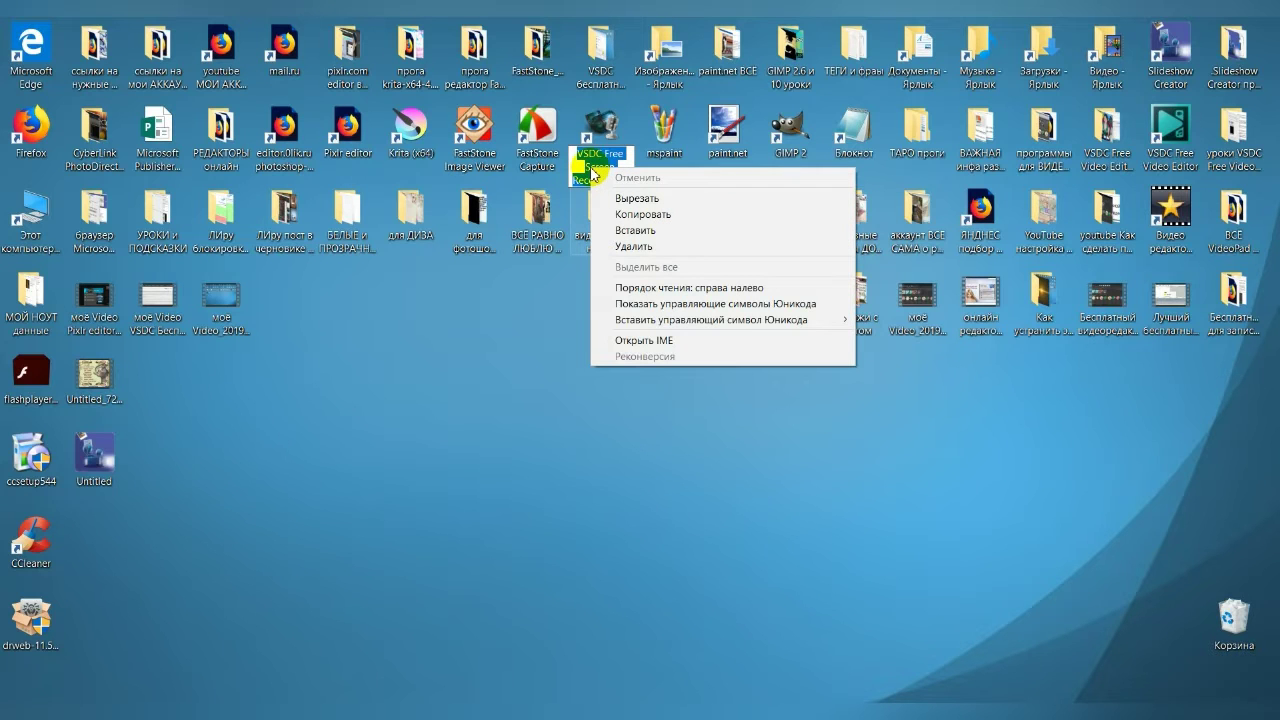
{"action": "left_click", "coordinate": [608, 214]}
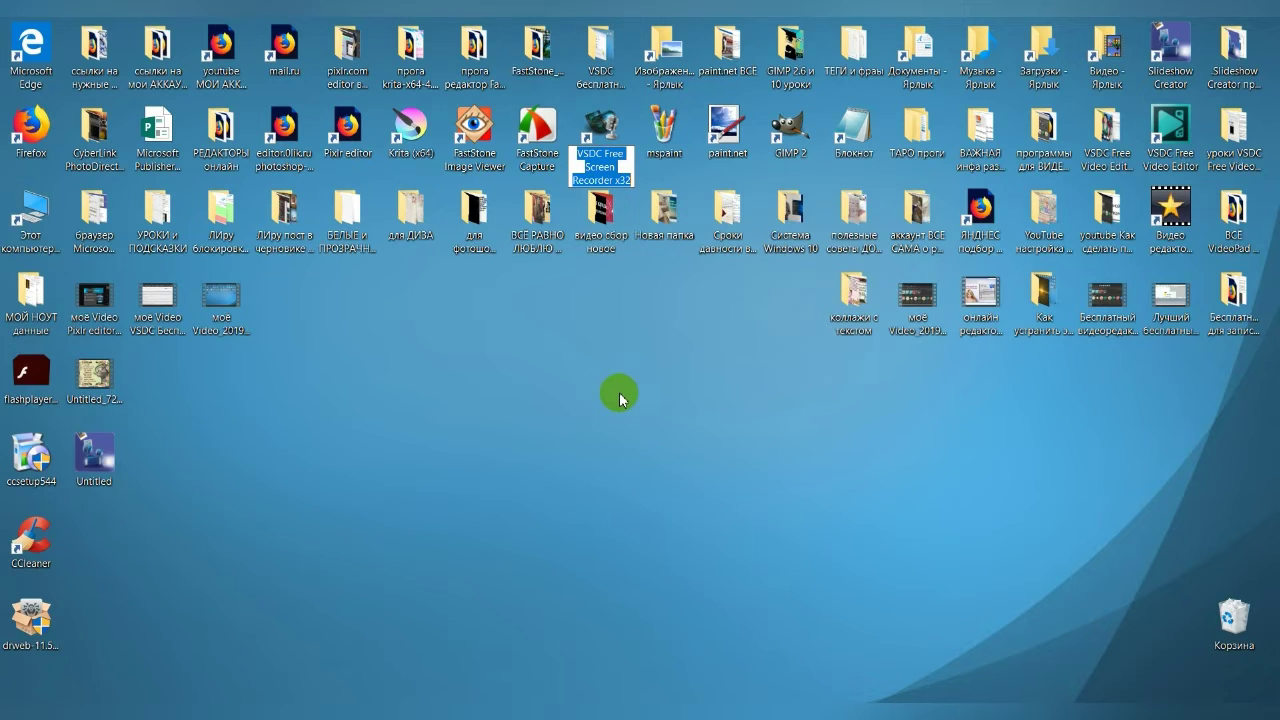
{"action": "key", "text": "Return"}
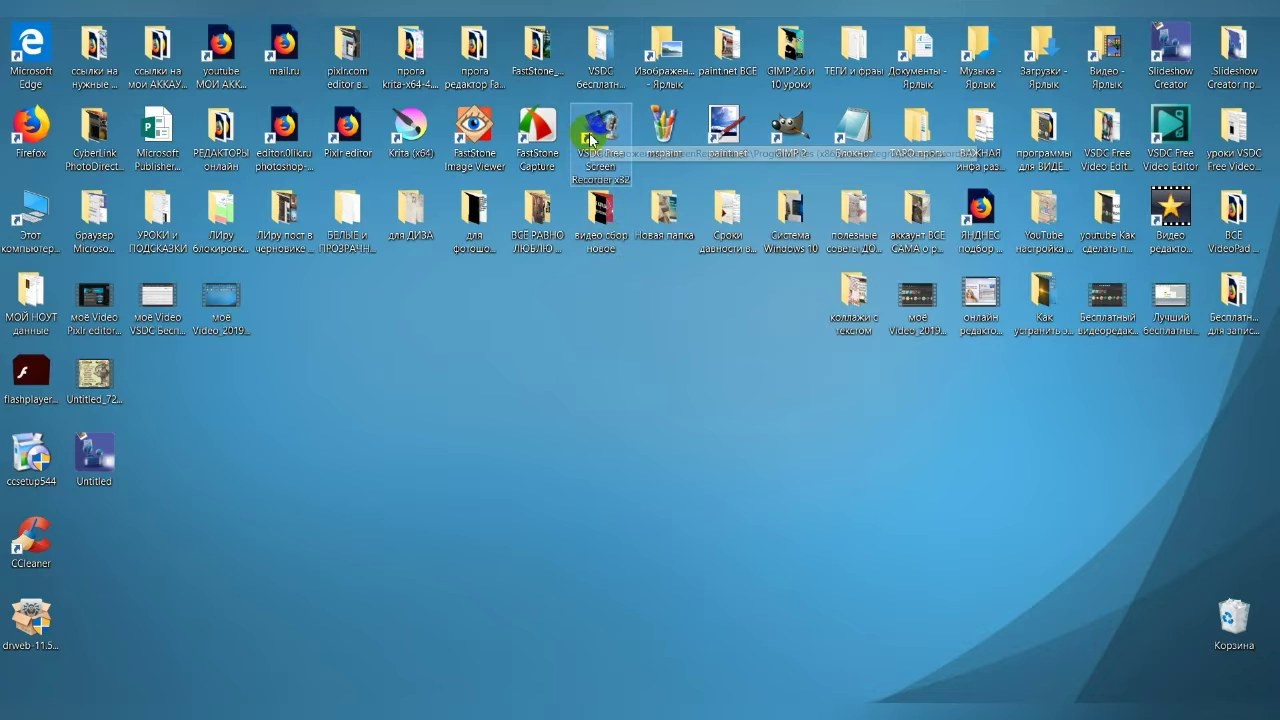
{"action": "left_click", "coordinate": [580, 296]}
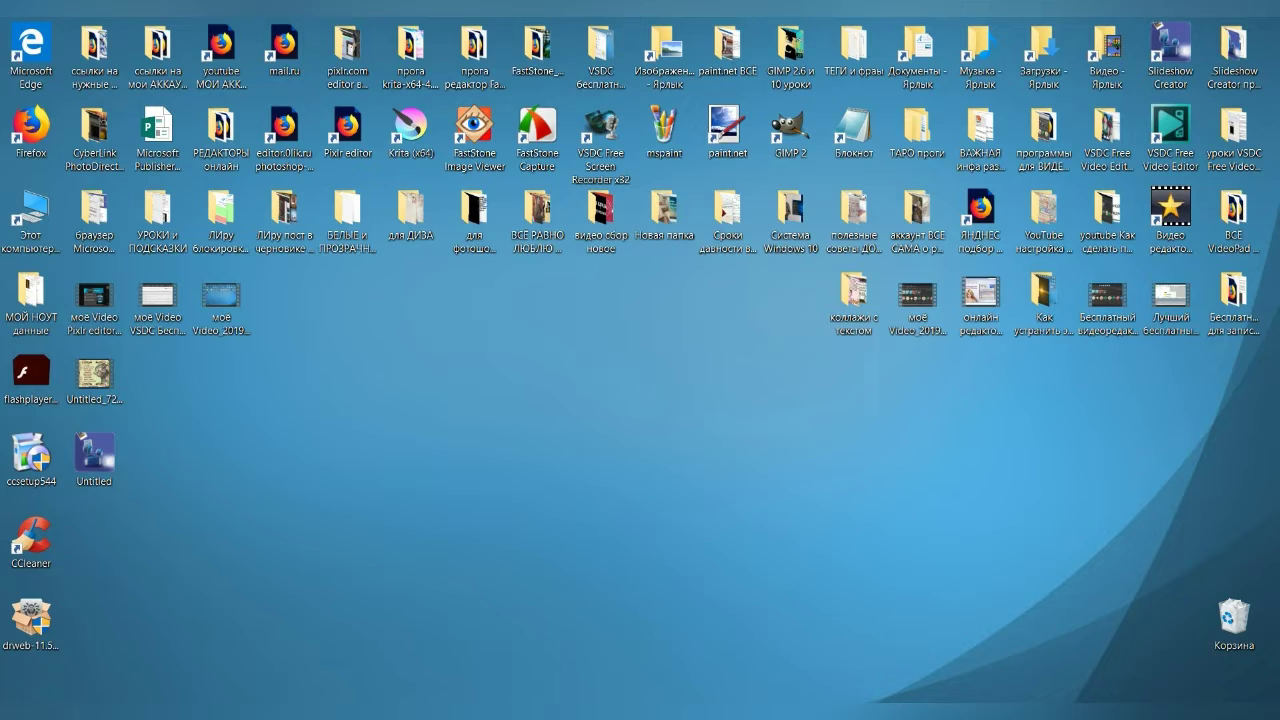
Request the removal of the recently added VSDC Free Screen Recorder app and shift the Programs and Features window down
{"action": "key", "text": "super"}
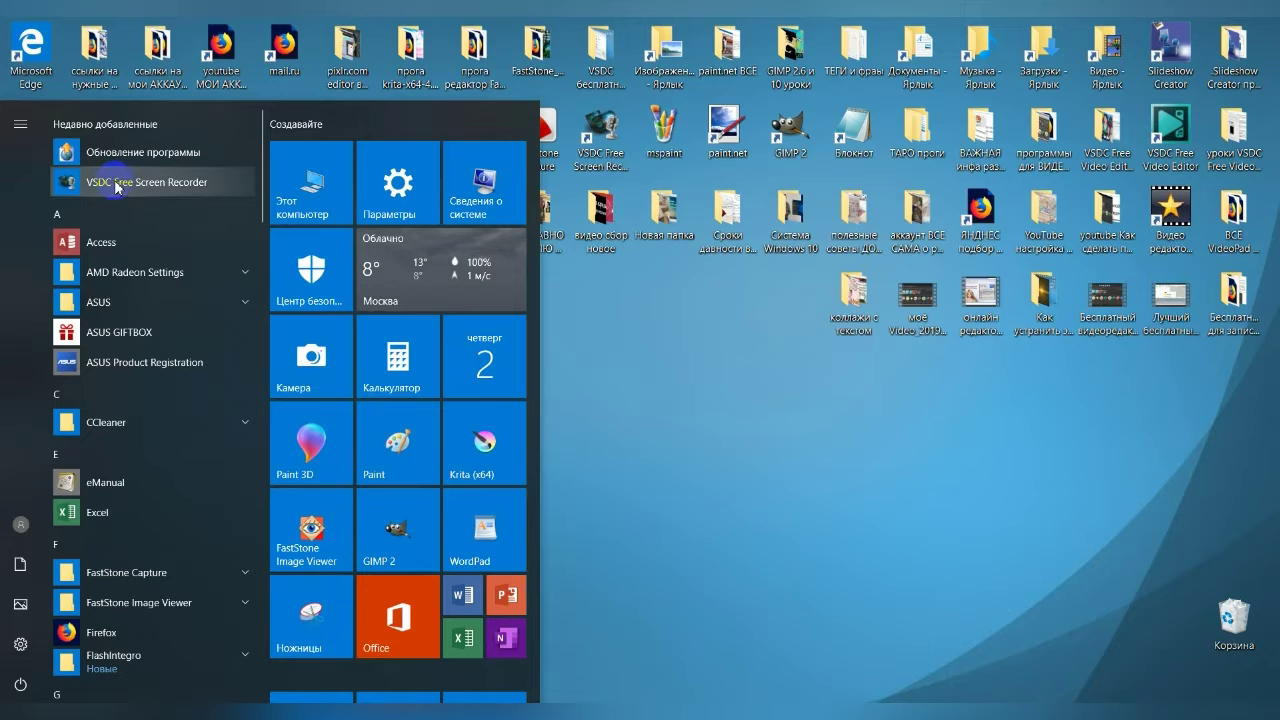
{"action": "right_click", "coordinate": [226, 182]}
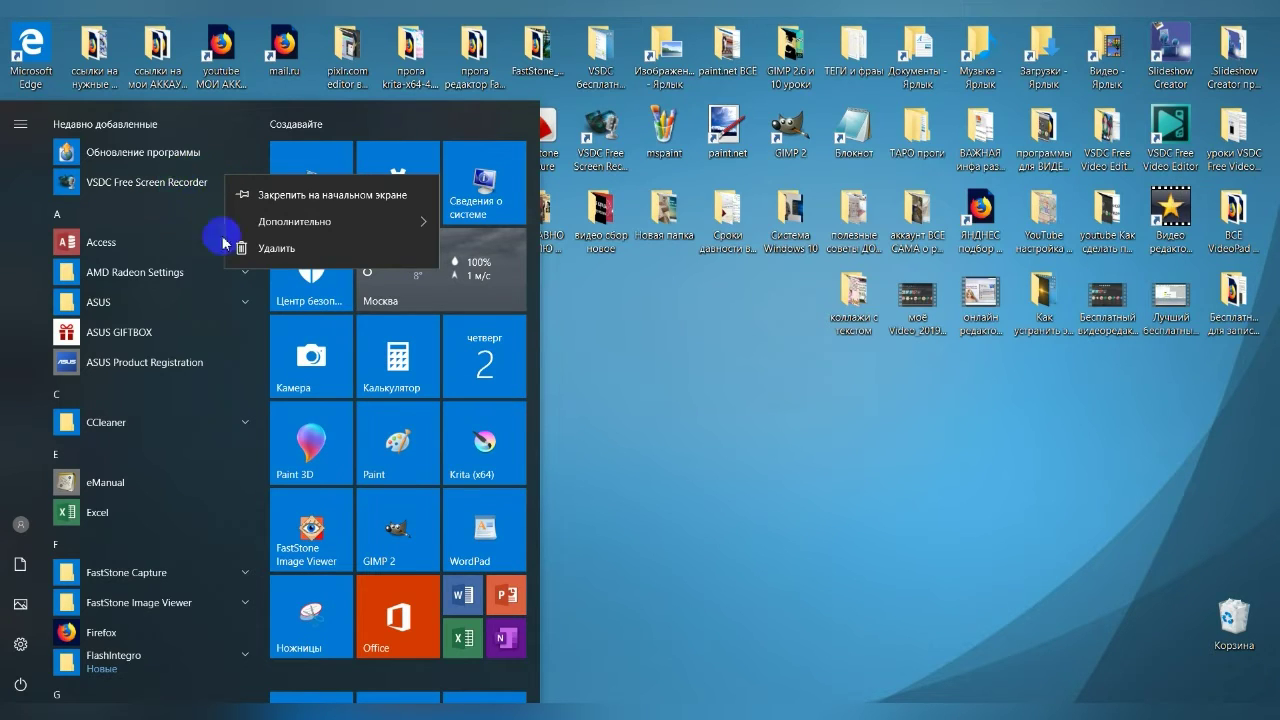
{"action": "left_click", "coordinate": [277, 249]}
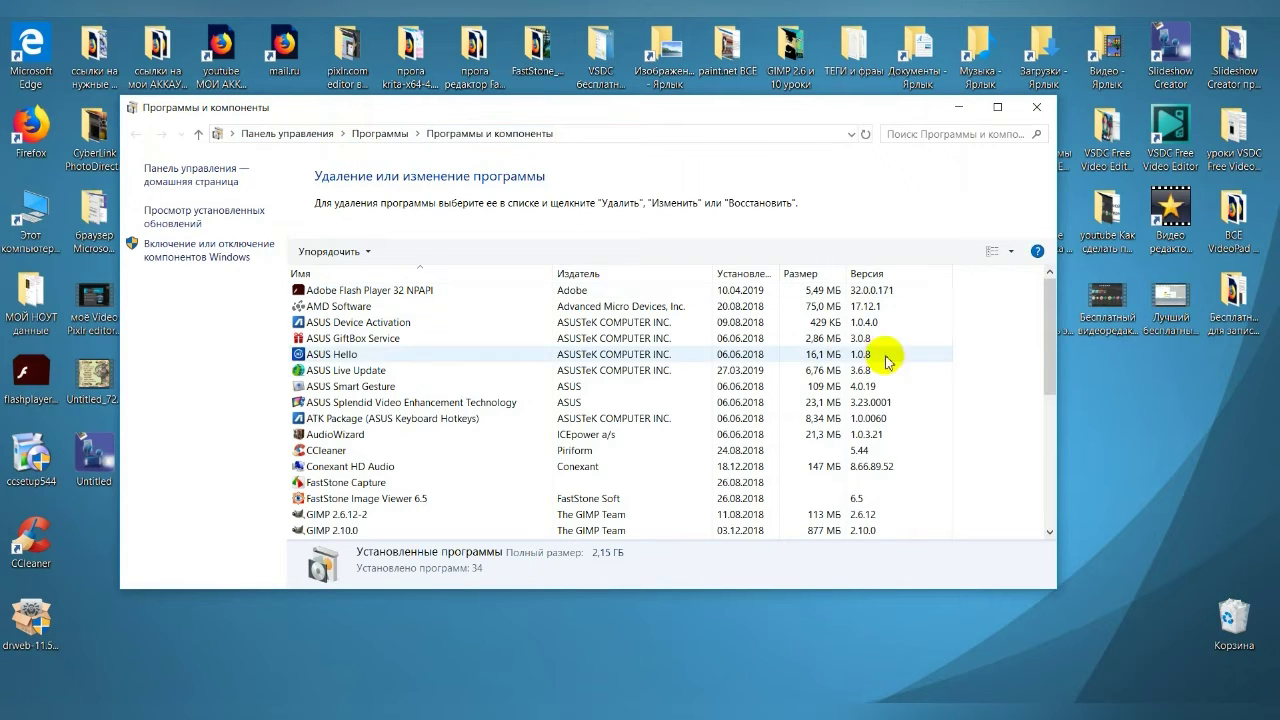
{"action": "left_click", "coordinate": [729, 113]}
{"action": "left_click_drag", "start_coordinate": [729, 113], "coordinate": [743, 198]}
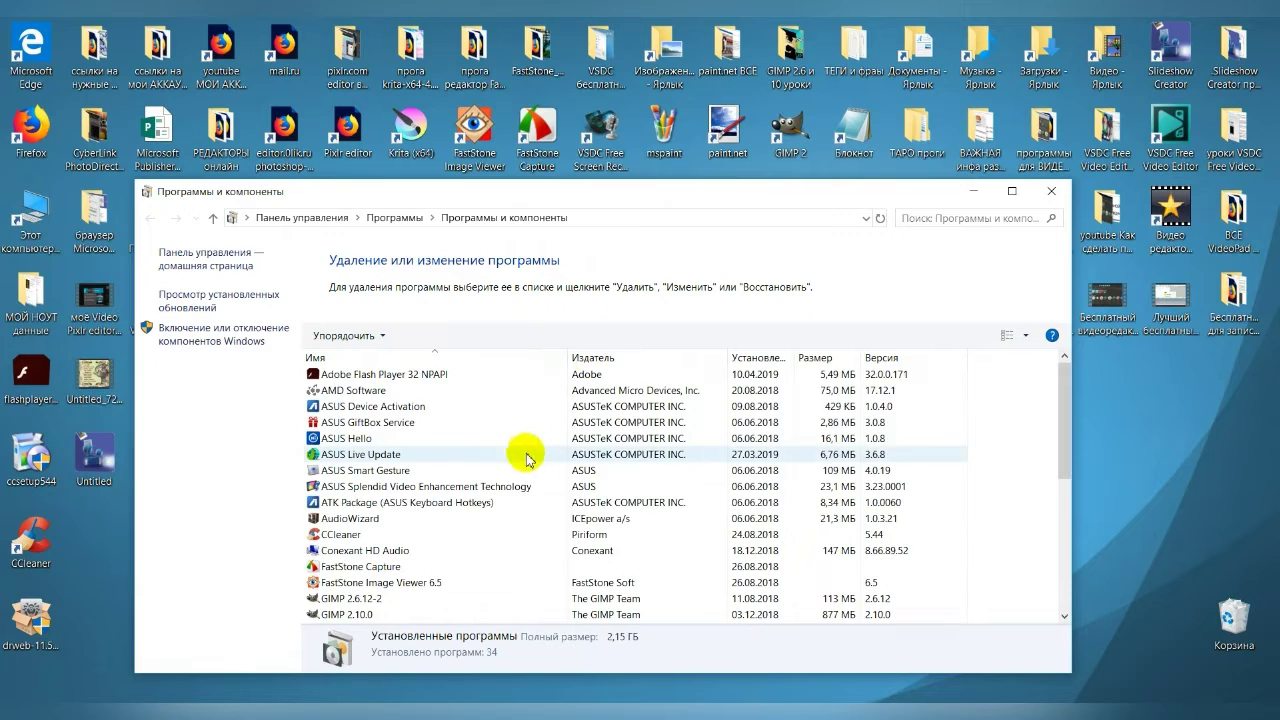
Find VSDC Free Screen Recorder in the installed programs, compare it with the desktop shortcut's name, and select that entry
{"action": "scroll", "coordinate": [528, 459], "scroll_direction": "down", "scroll_amount": 1}
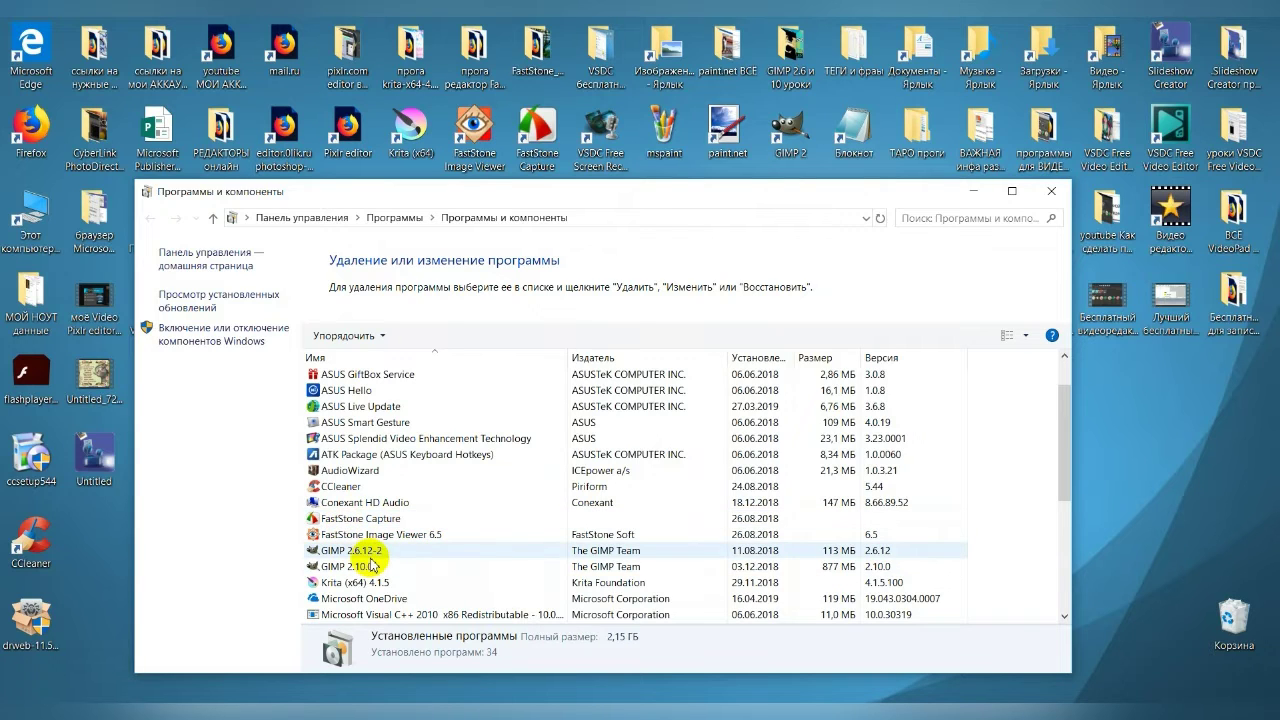
{"action": "scroll", "coordinate": [425, 545], "scroll_direction": "down", "scroll_amount": 1}
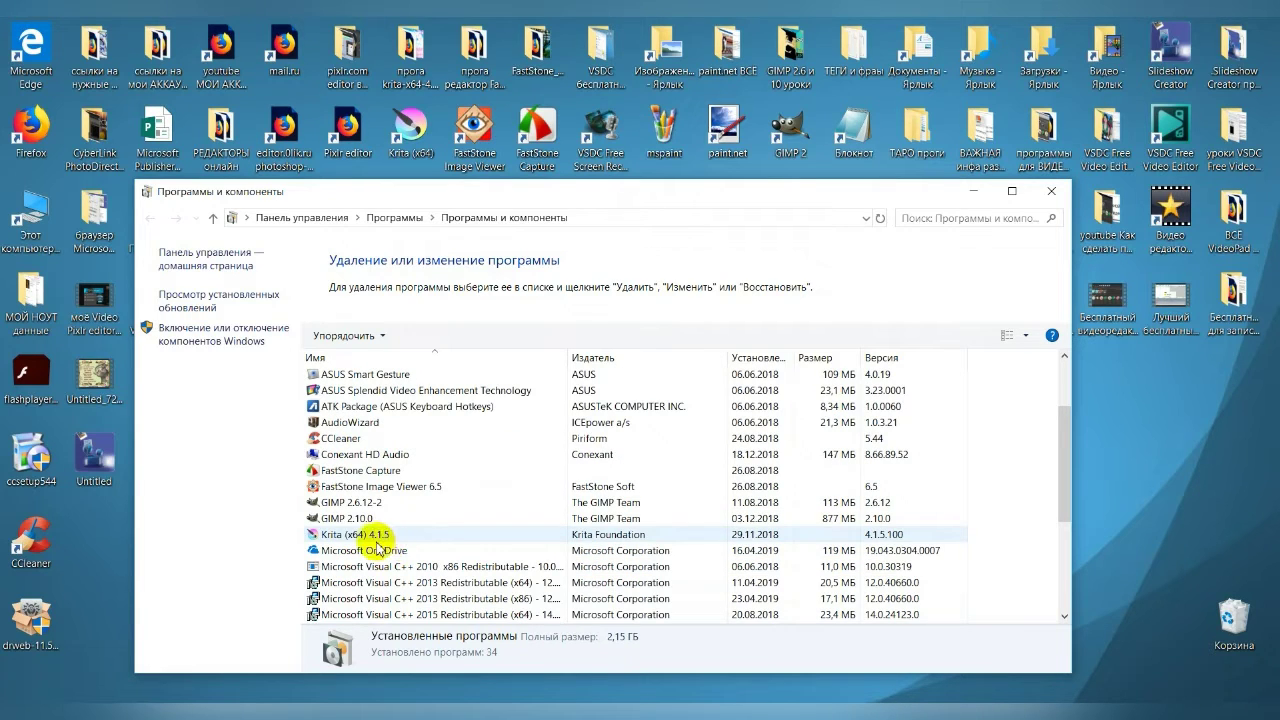
{"action": "scroll", "coordinate": [338, 502], "scroll_direction": "down", "scroll_amount": 1}
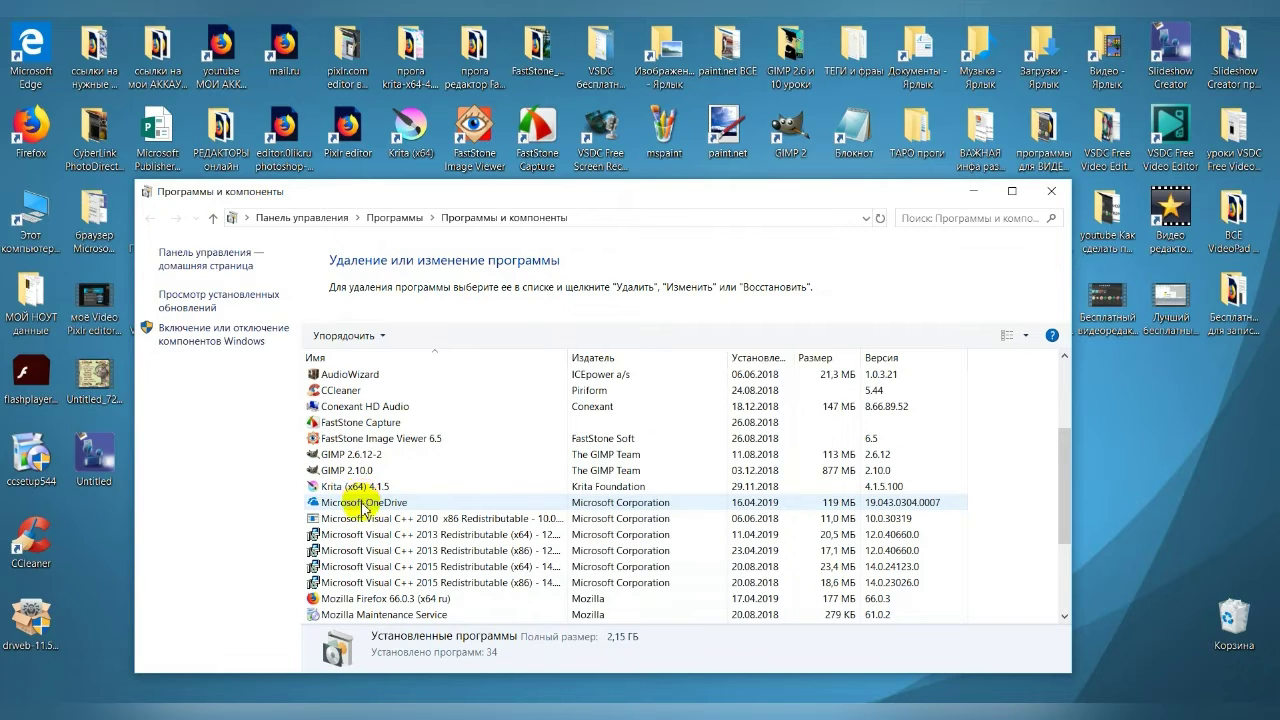
{"action": "scroll", "coordinate": [362, 506], "scroll_direction": "down", "scroll_amount": 1}
{"action": "scroll", "coordinate": [362, 506], "scroll_direction": "down", "scroll_amount": 1}
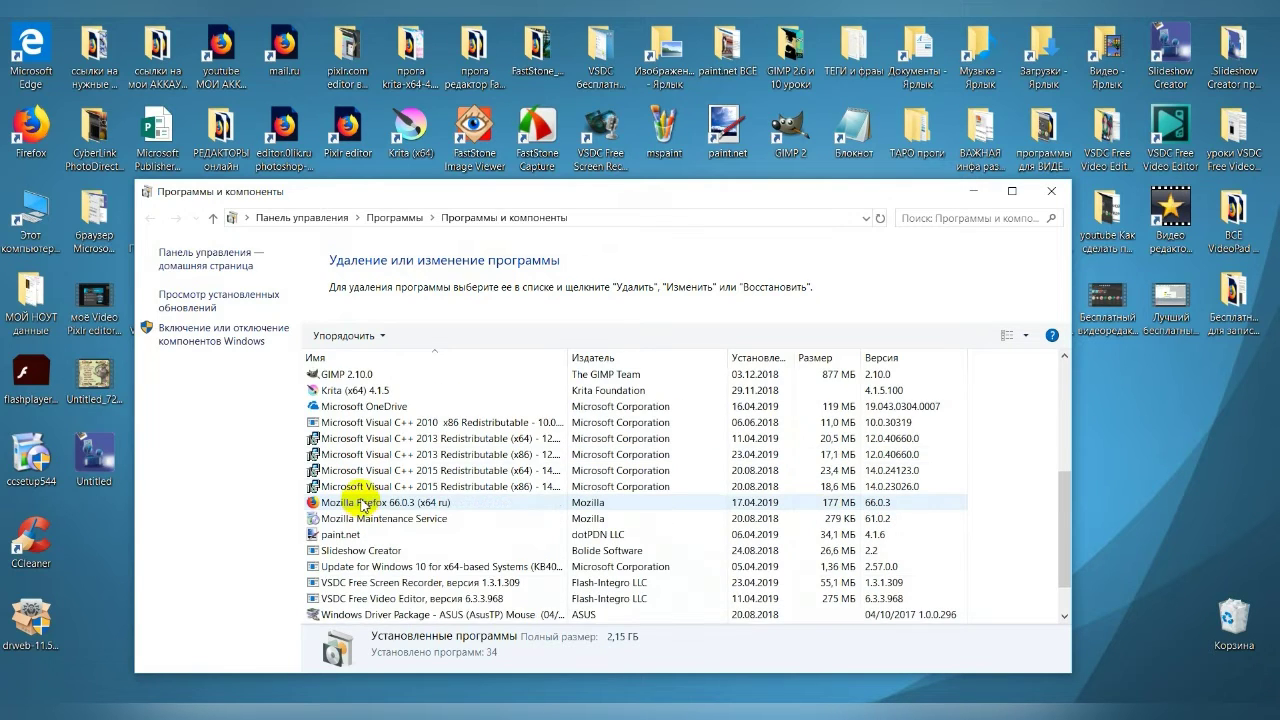
{"action": "scroll", "coordinate": [363, 500], "scroll_direction": "down", "scroll_amount": 1}
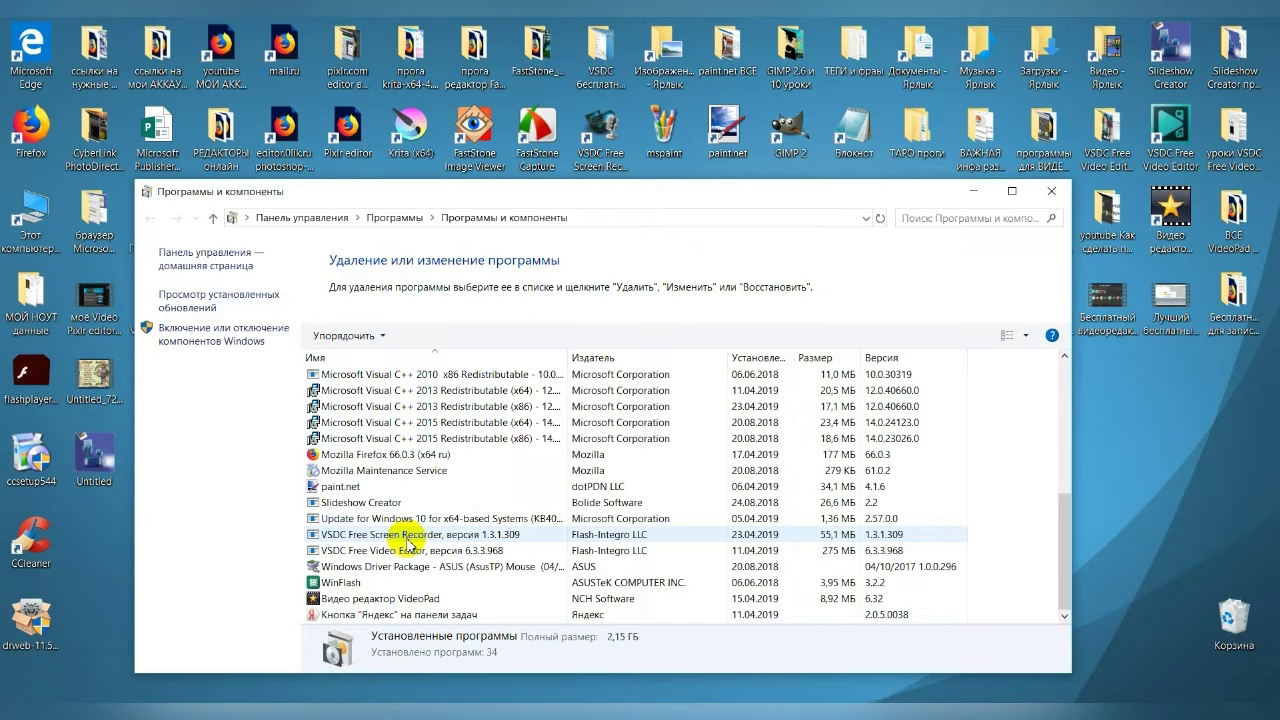
{"action": "right_click", "coordinate": [607, 160]}
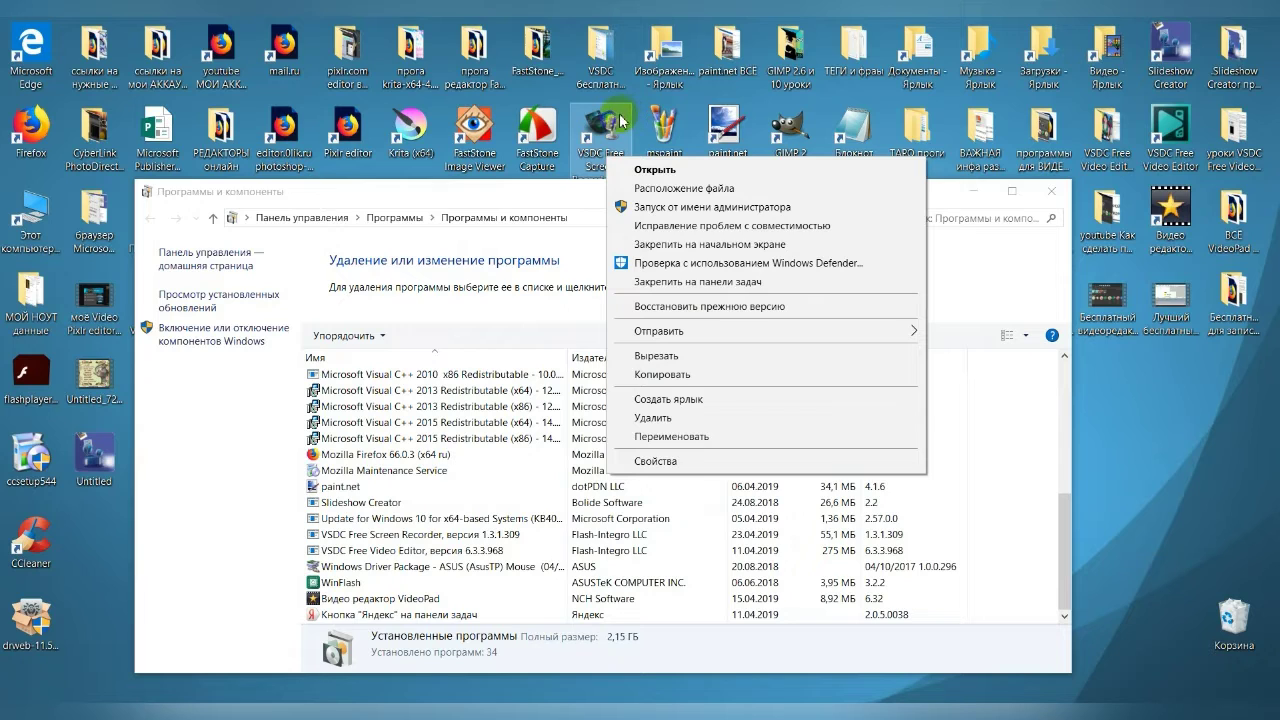
{"action": "left_click", "coordinate": [670, 440]}
{"action": "left_click_drag", "start_coordinate": [600, 130], "coordinate": [600, 158]}
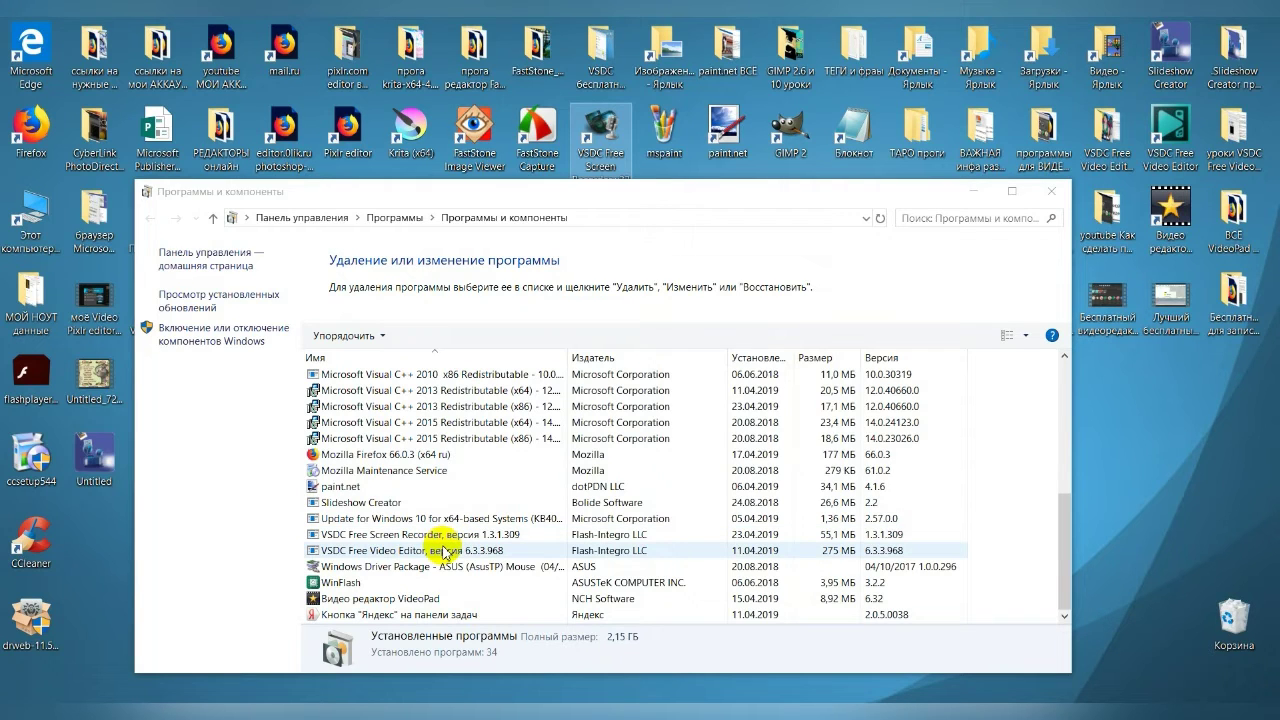
{"action": "left_click", "coordinate": [432, 537]}
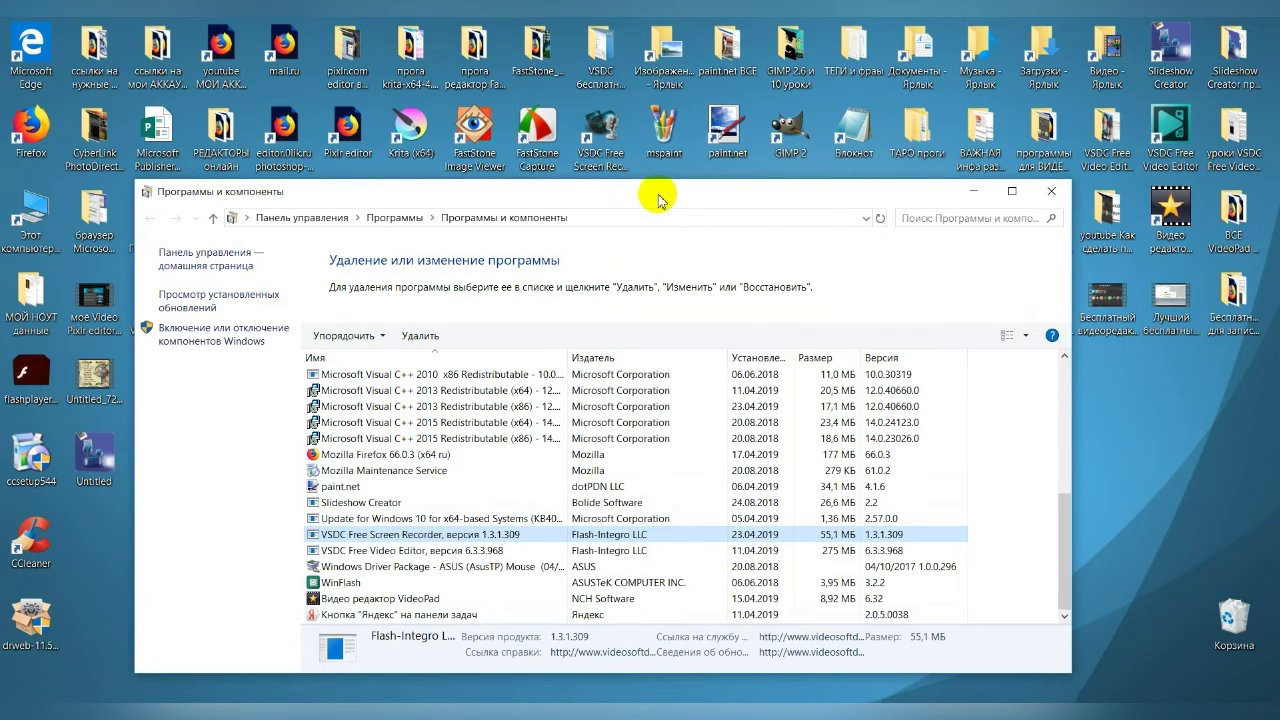
Start uninstalling VSDC Free Screen Recorder version 1.3.1.309 and agree to remove the program with all its components
{"action": "left_click_drag", "start_coordinate": [657, 190], "coordinate": [653, 128]}
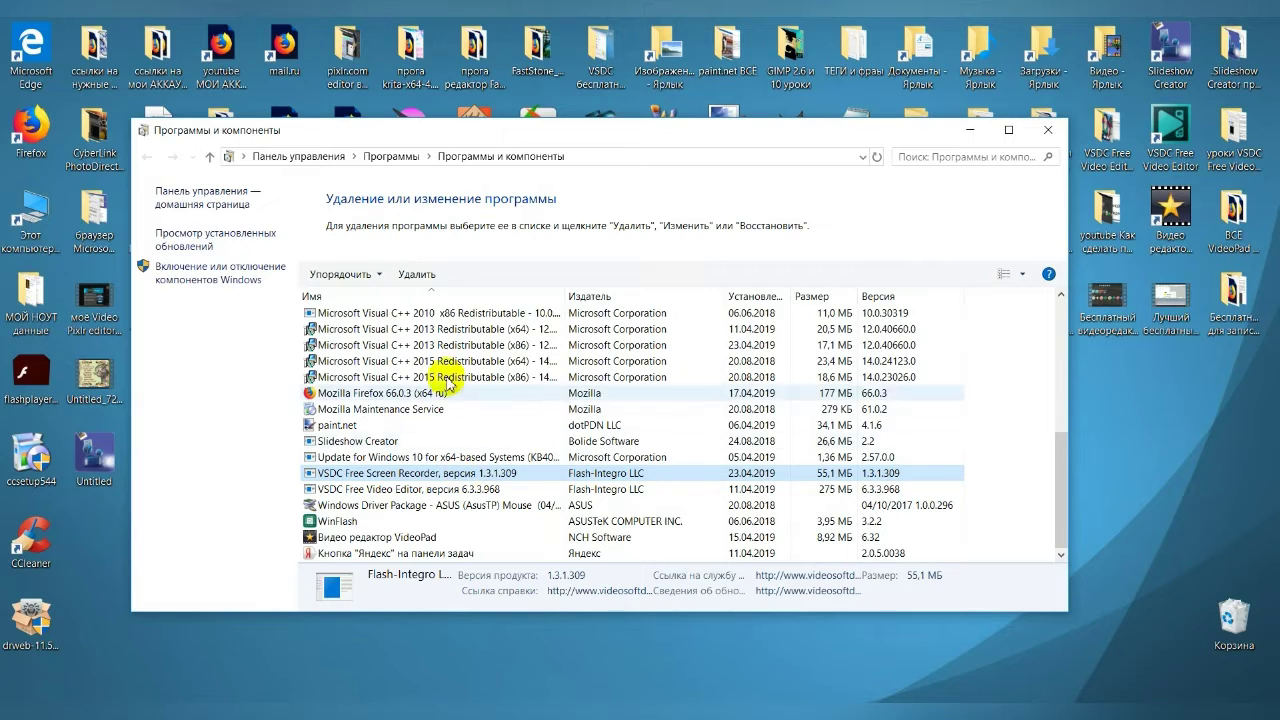
{"action": "left_click", "coordinate": [415, 276]}
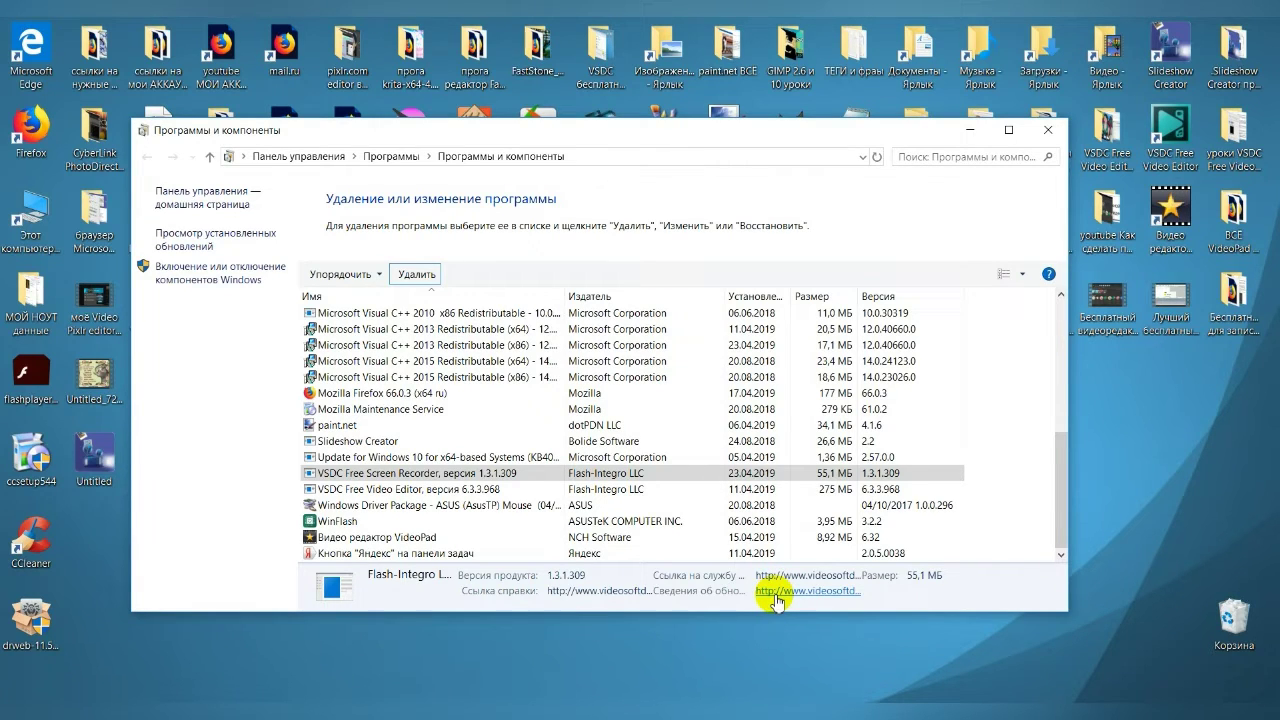
{"action": "left_click", "coordinate": [422, 476]}
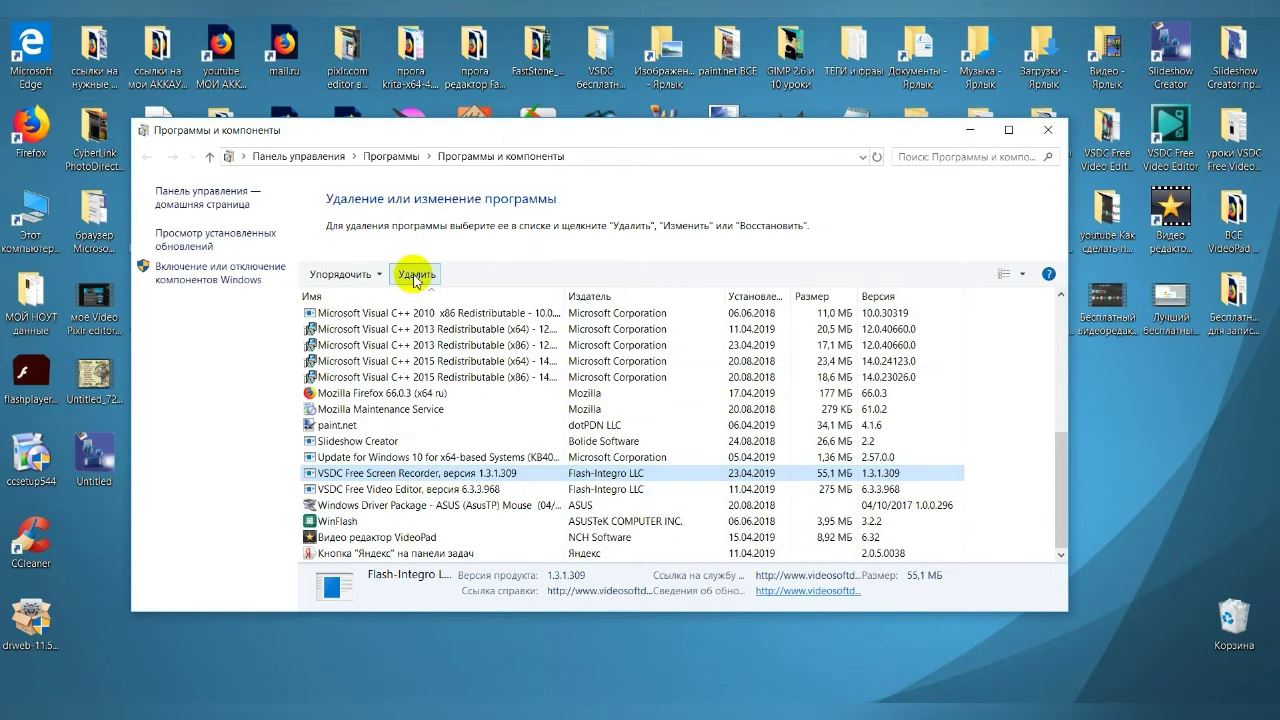
{"action": "left_click", "coordinate": [413, 280]}
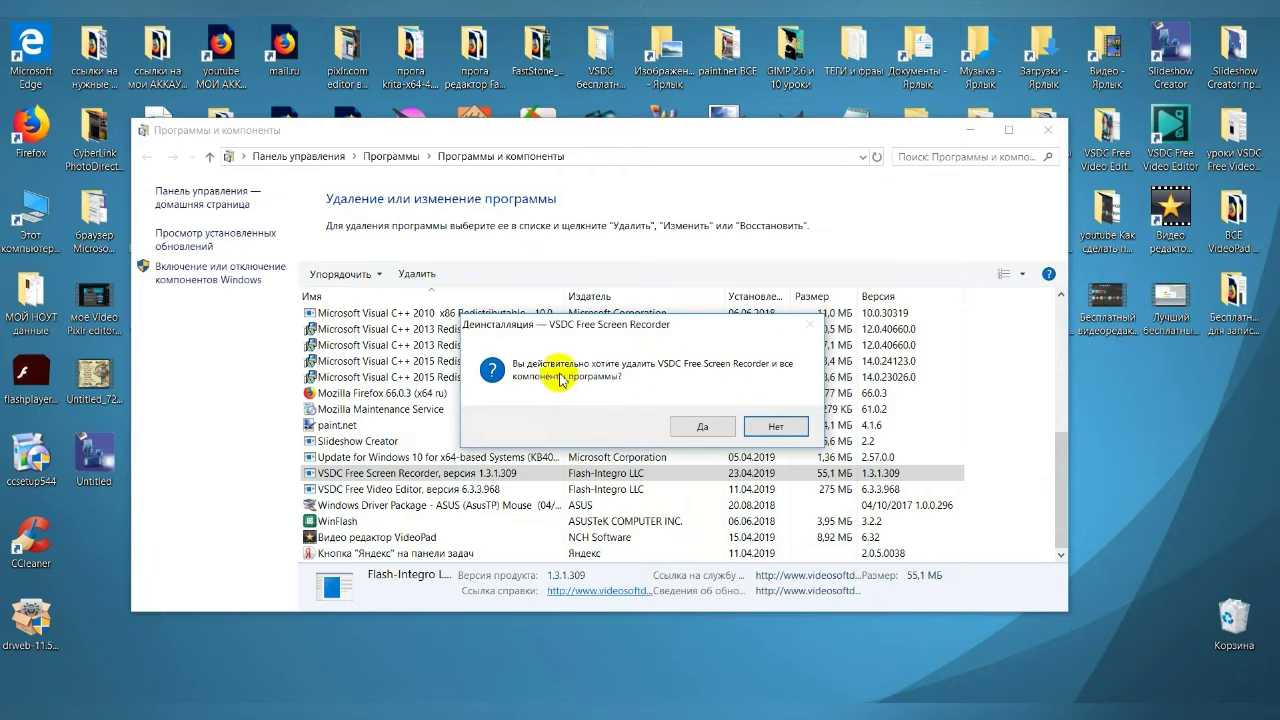
{"action": "left_click", "coordinate": [702, 428]}
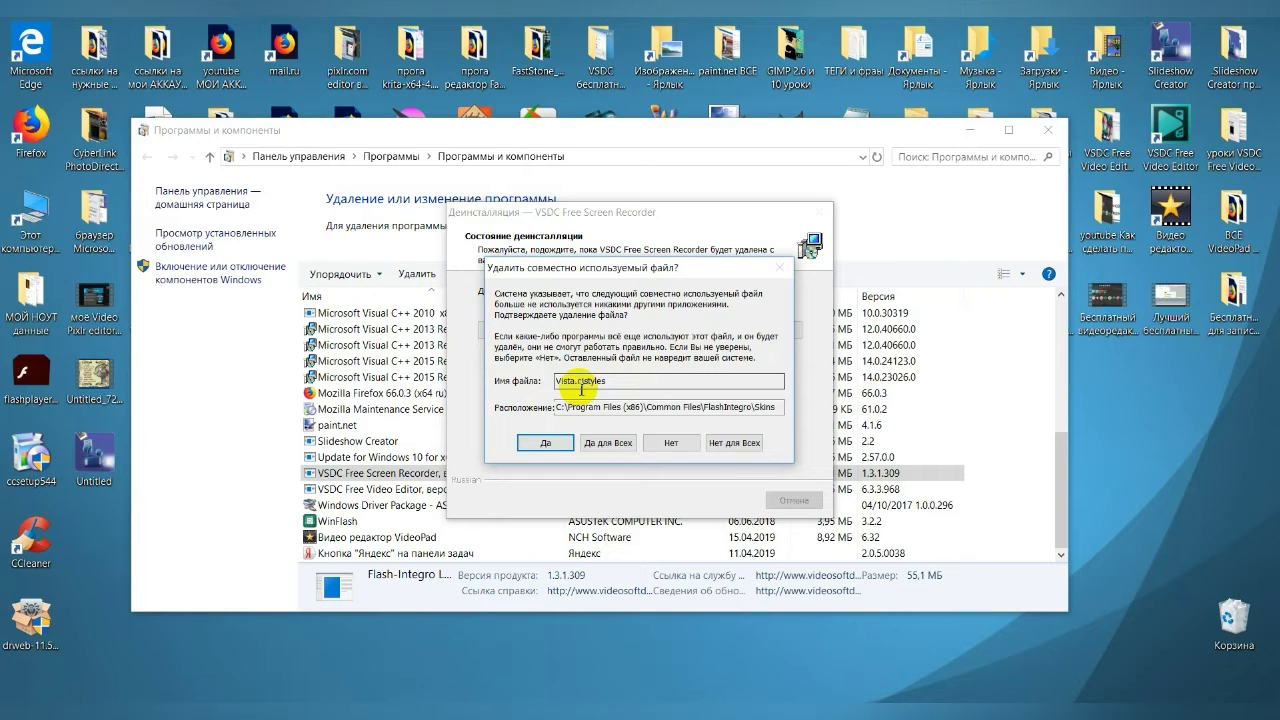
Approve deleting the unused shared files, including Repair.exe, and dismiss the uninstaller once it finishes
{"action": "left_click", "coordinate": [530, 452]}
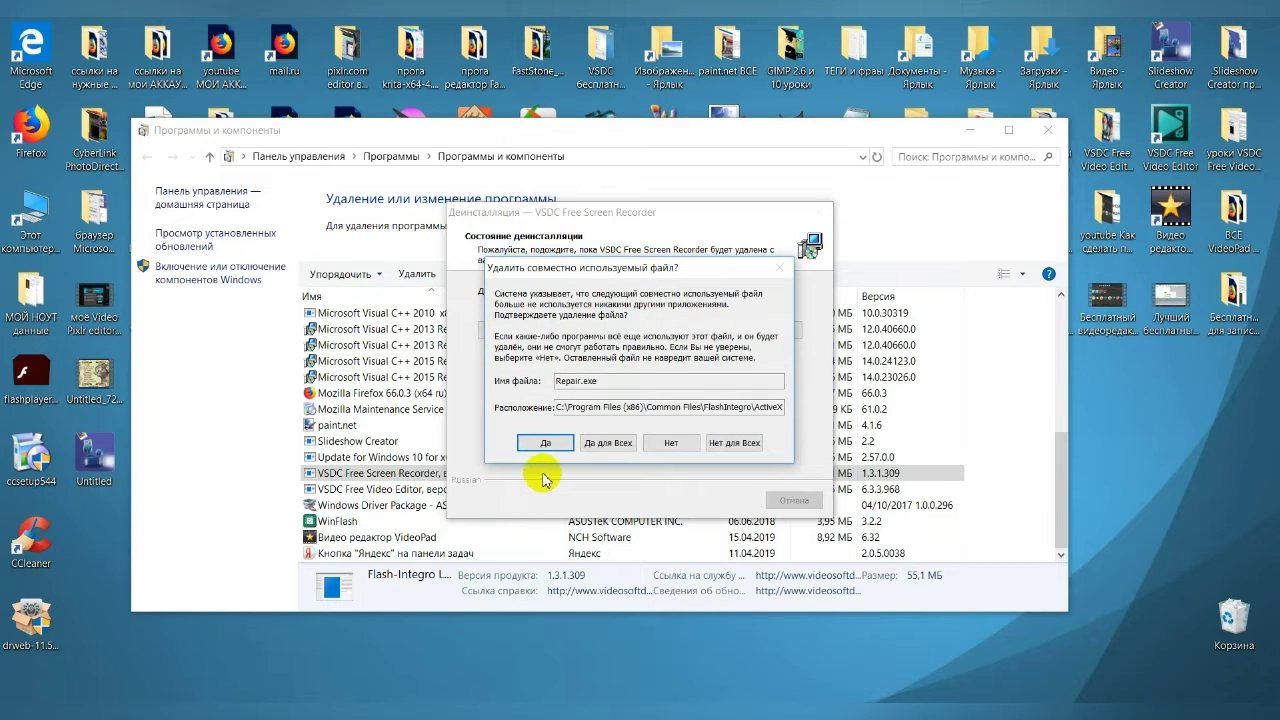
{"action": "left_click", "coordinate": [545, 445]}
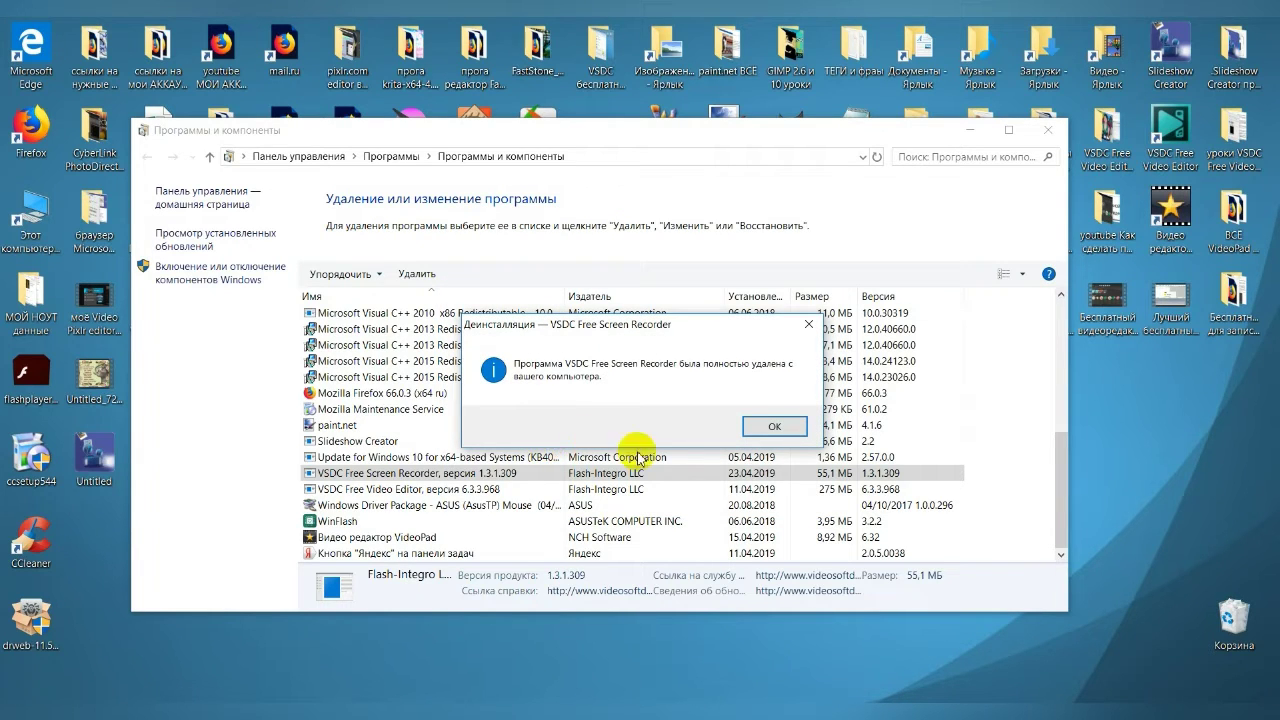
{"action": "left_click", "coordinate": [776, 427]}
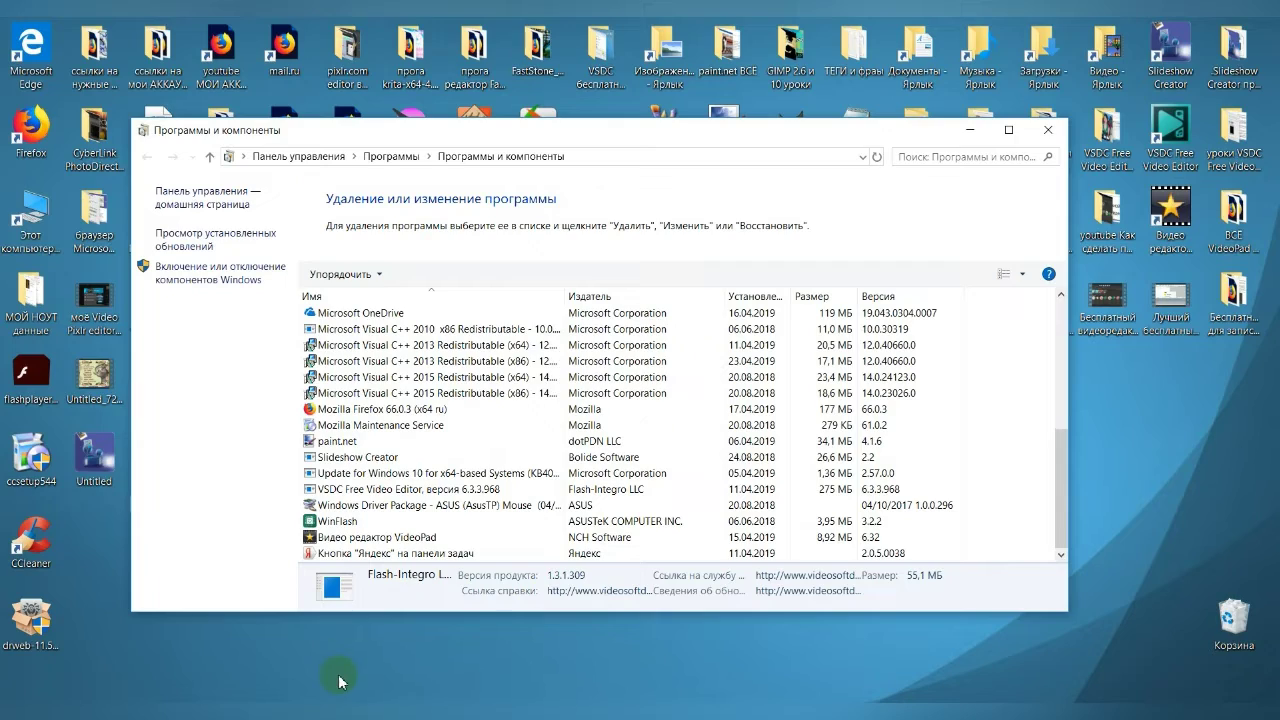
Move the Programs and Features window up slightly and close it
{"action": "left_click", "coordinate": [609, 149]}
{"action": "left_click_drag", "start_coordinate": [609, 149], "coordinate": [597, 119]}
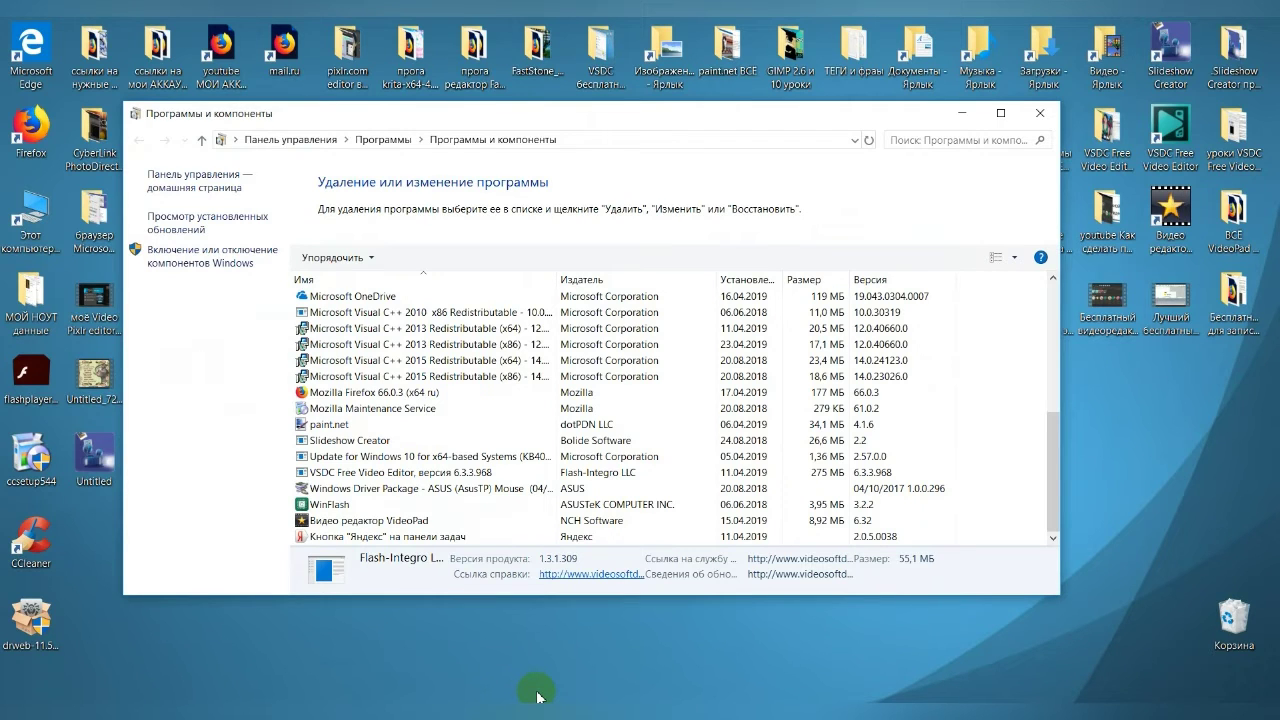
{"action": "left_click", "coordinate": [1040, 116]}
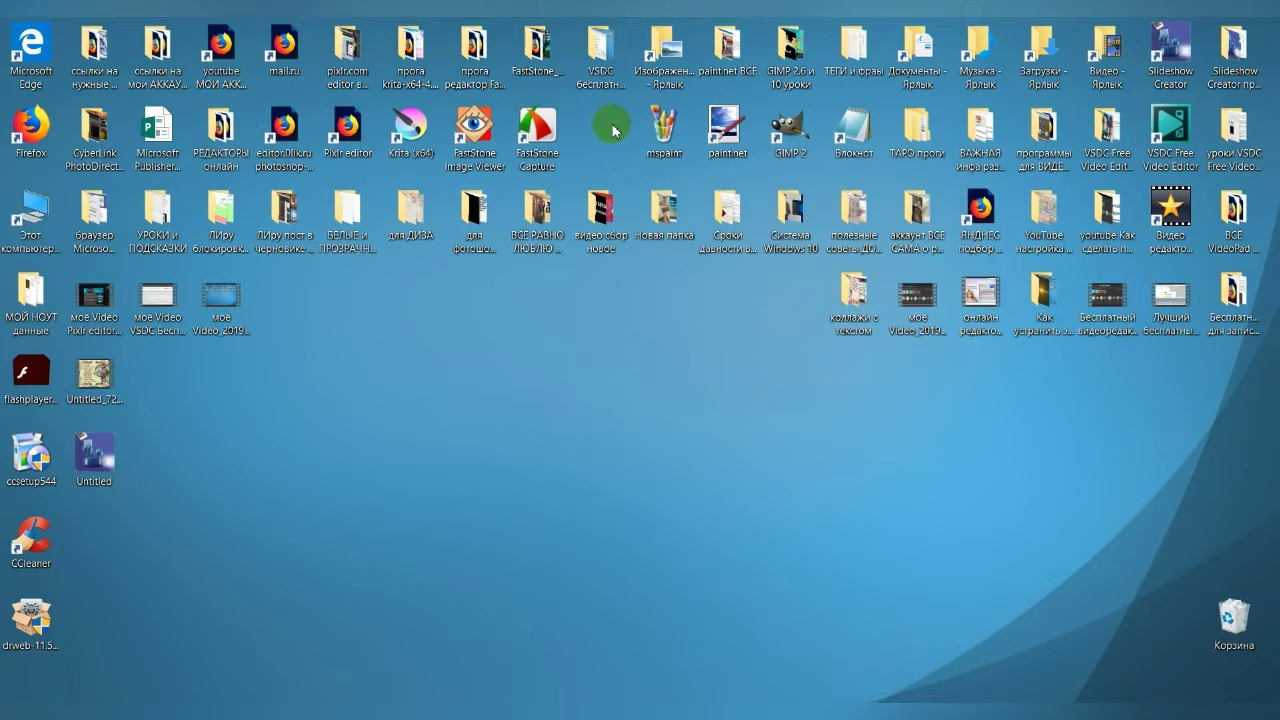
Open the desktop folder "VSDC бесплатная утилита записи видео с рабочего стола" and look at the screen_recorder installer
{"action": "double_click", "coordinate": [601, 50]}
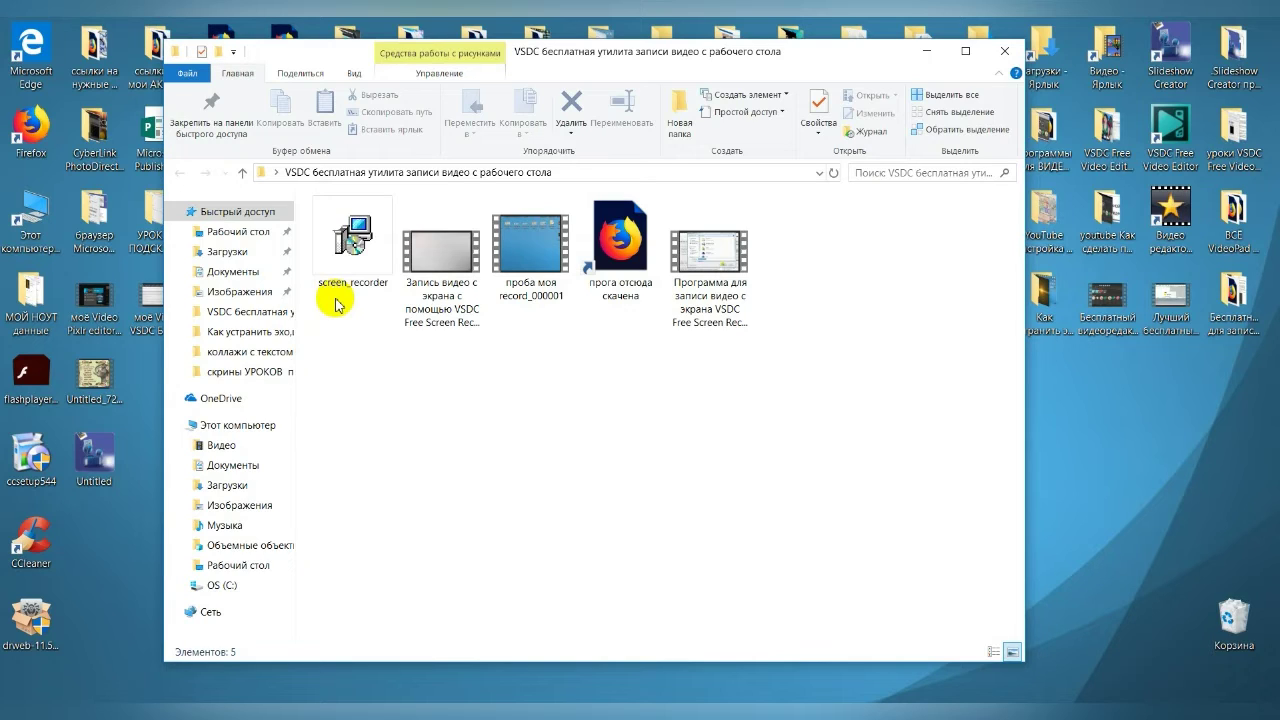
{"action": "left_click", "coordinate": [320, 278]}
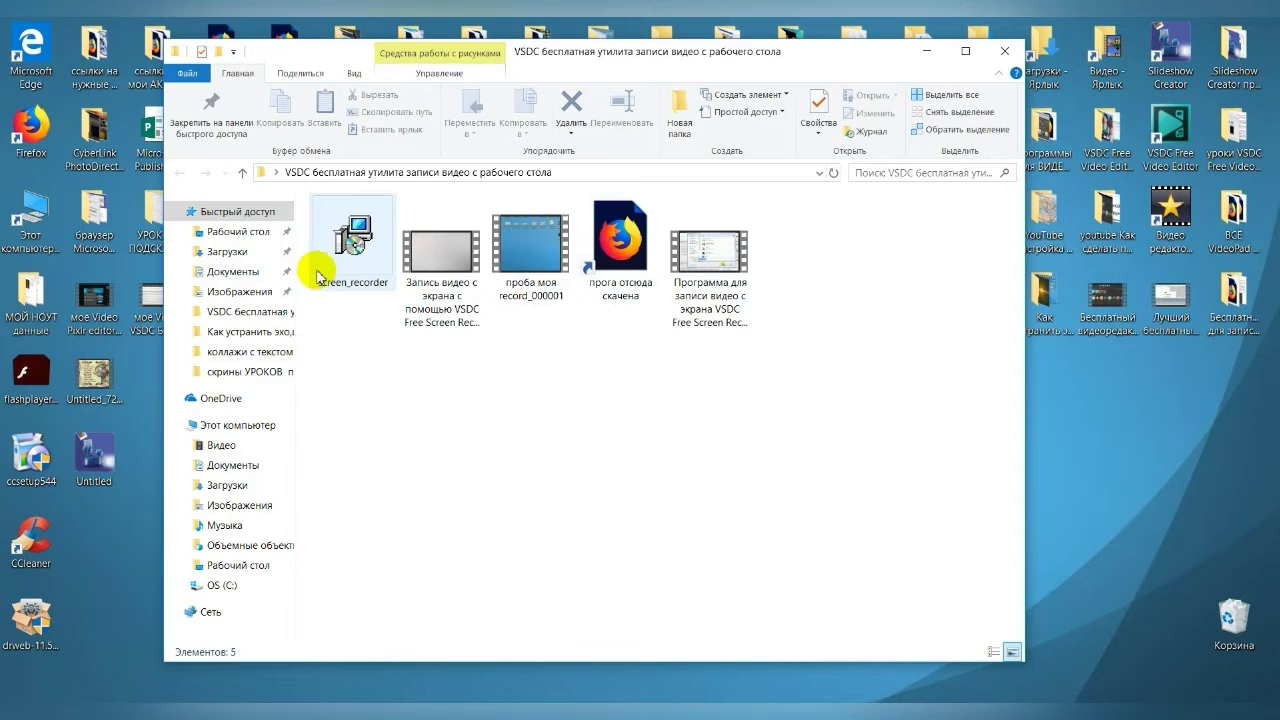
{"action": "left_click", "coordinate": [388, 318]}
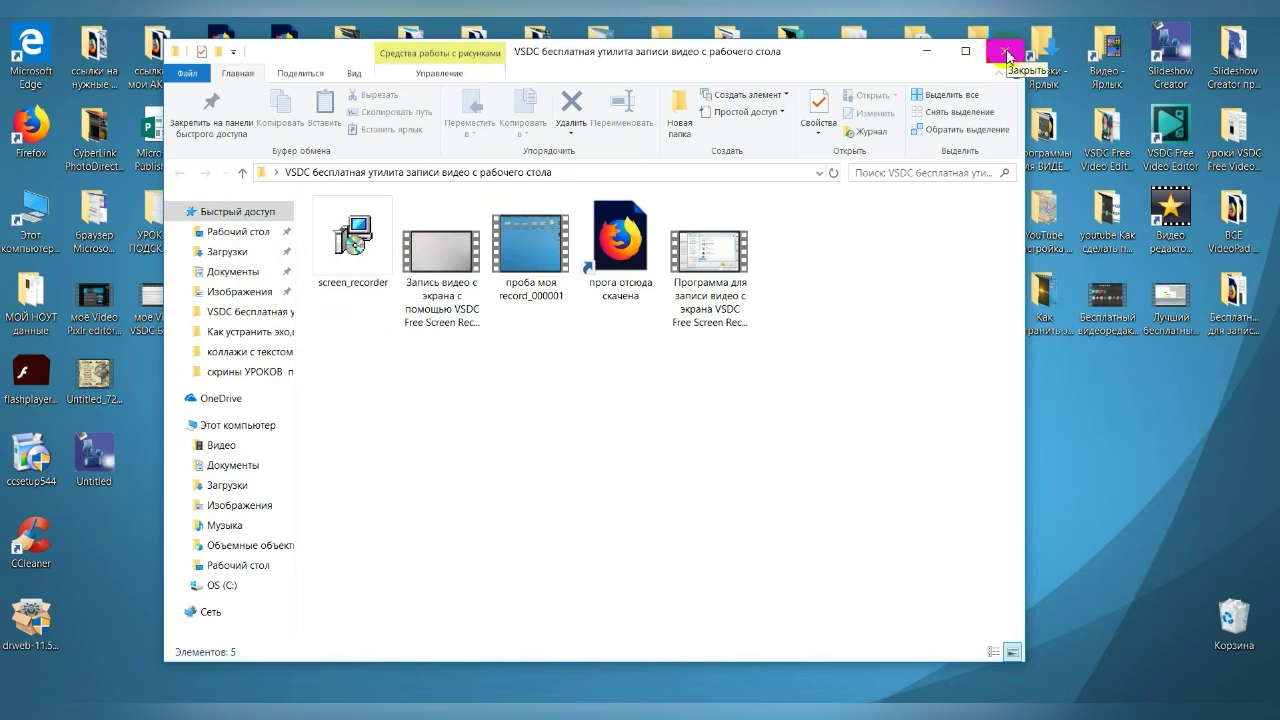
Close the folder window and review the device and Windows specifications on the "О системе" settings page
{"action": "left_click", "coordinate": [1005, 52]}
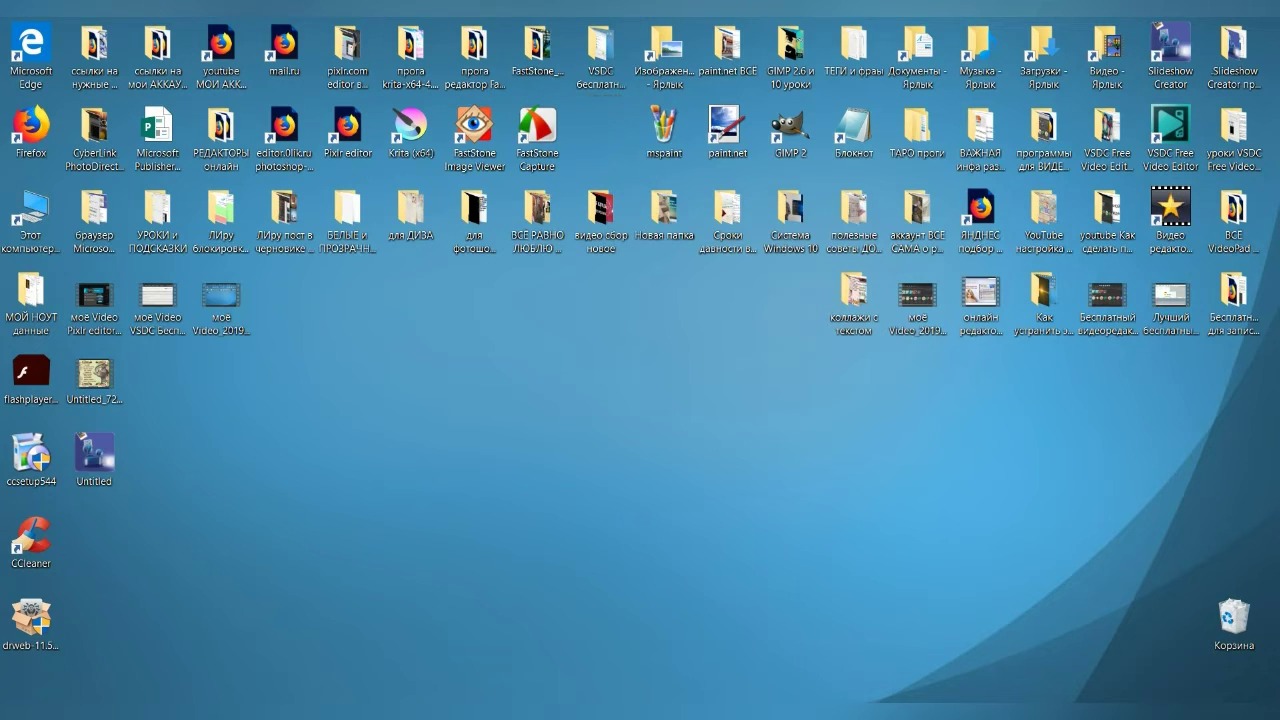
{"action": "key", "text": "super+x"}
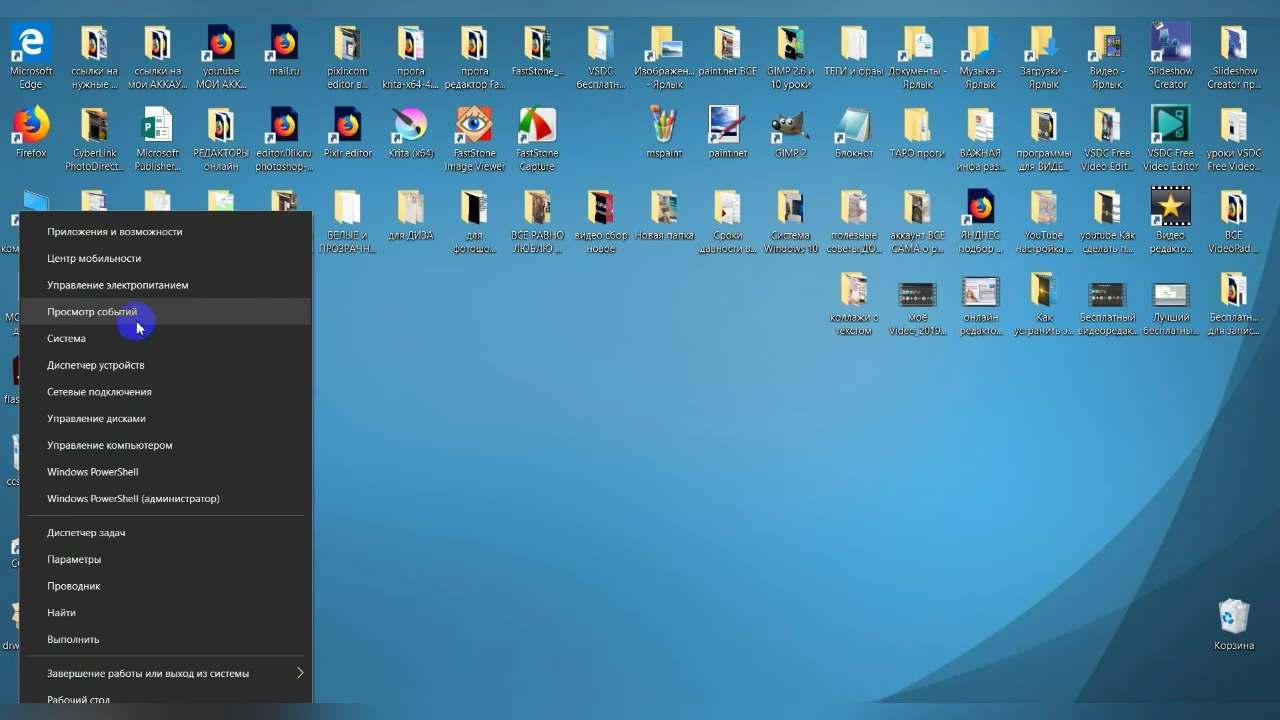
{"action": "left_click", "coordinate": [103, 340]}
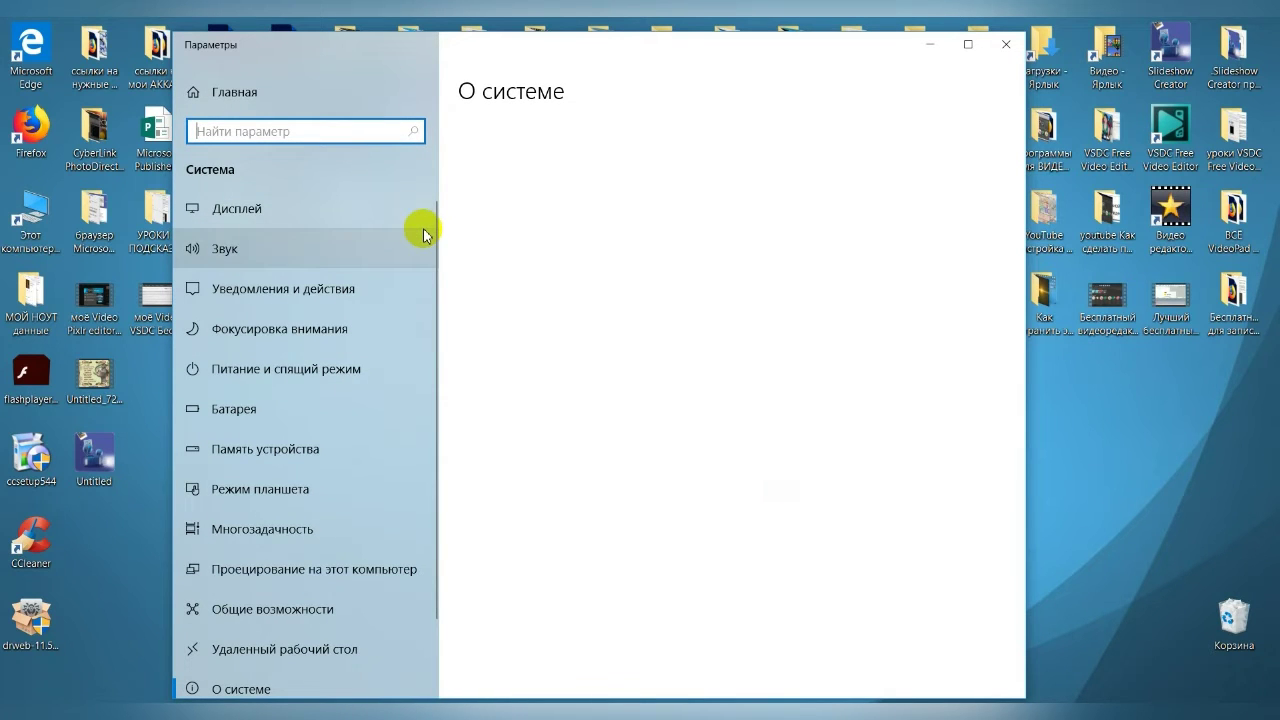
{"action": "scroll", "coordinate": [560, 285], "scroll_direction": "down", "scroll_amount": 3}
{"action": "scroll", "coordinate": [566, 330], "scroll_direction": "down", "scroll_amount": 4}
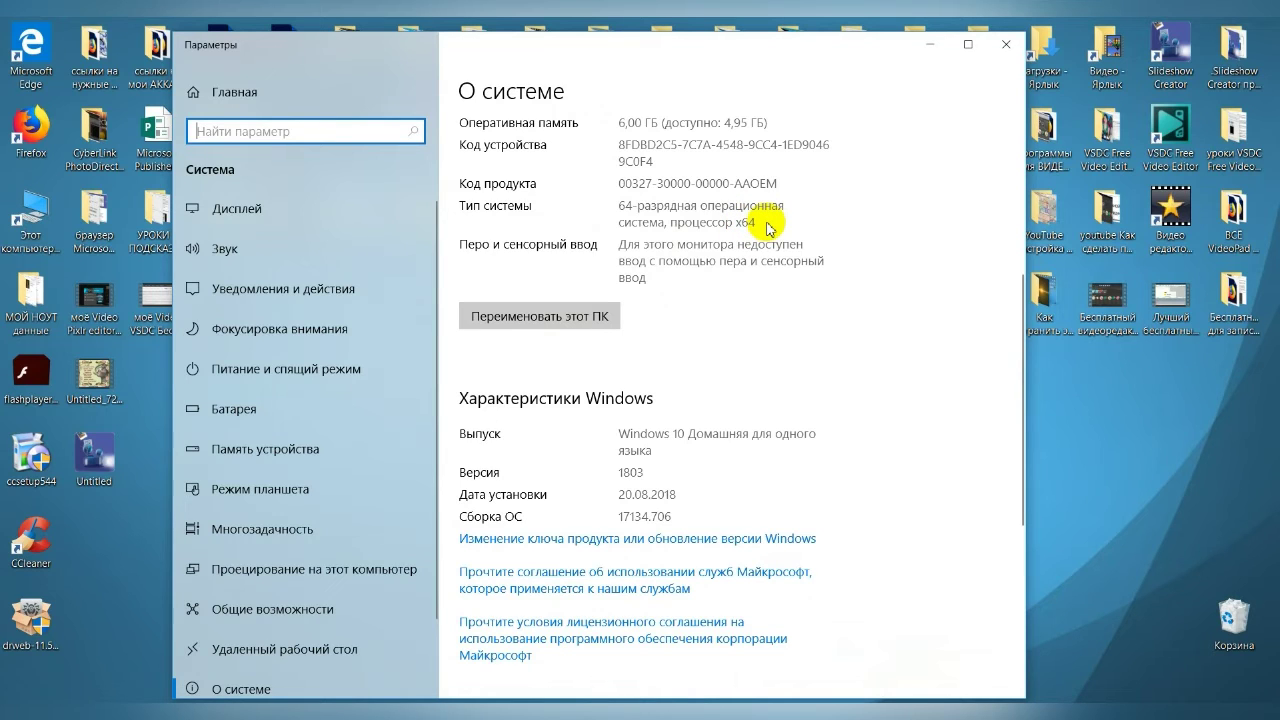
{"action": "left_click", "coordinate": [1007, 45]}
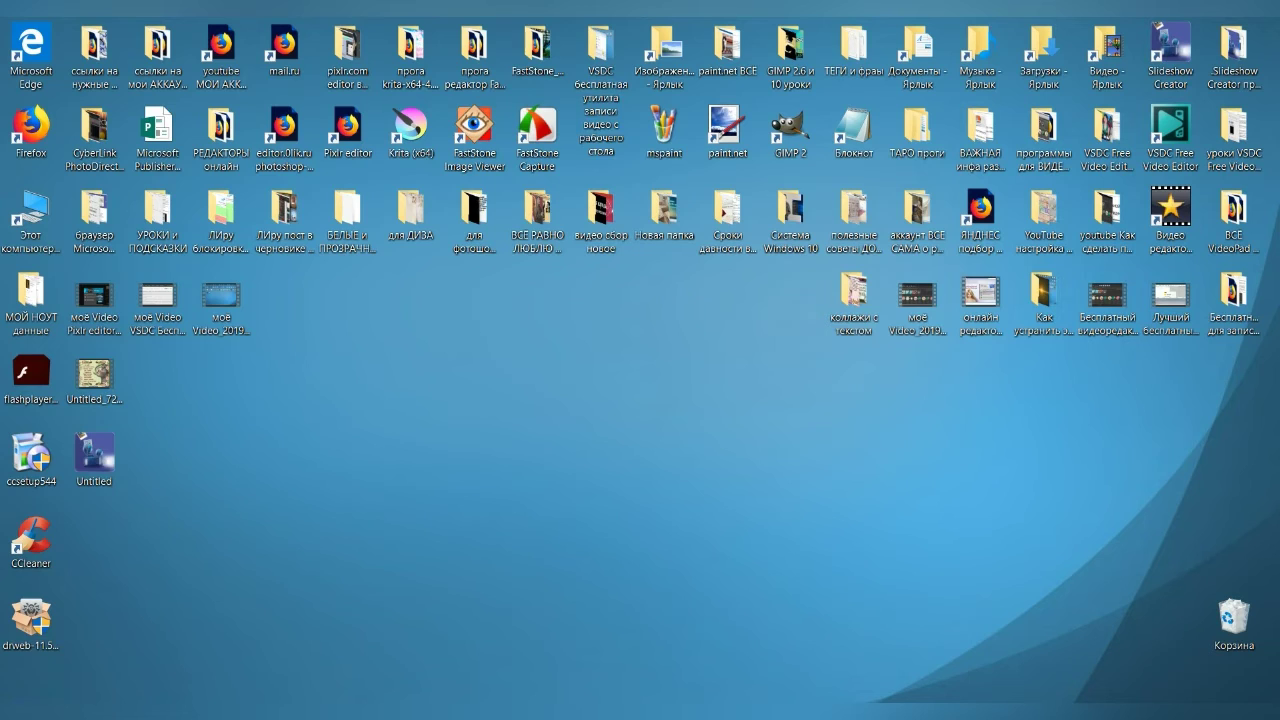
Look through the alphabetical list of installed programs from Access down to the Cyrillic entries, and dismiss it
{"action": "key", "text": "super"}
{"action": "scroll", "coordinate": [153, 213], "scroll_direction": "down", "scroll_amount": 2}
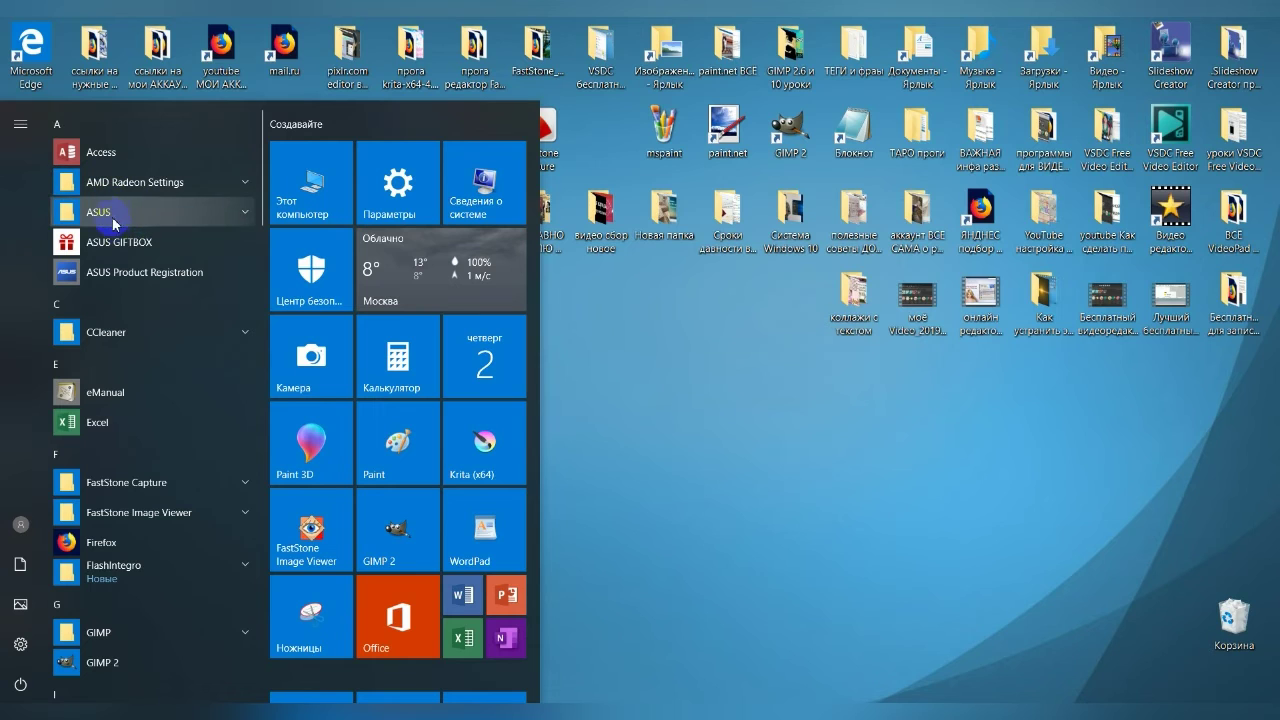
{"action": "scroll", "coordinate": [110, 286], "scroll_direction": "down", "scroll_amount": 3}
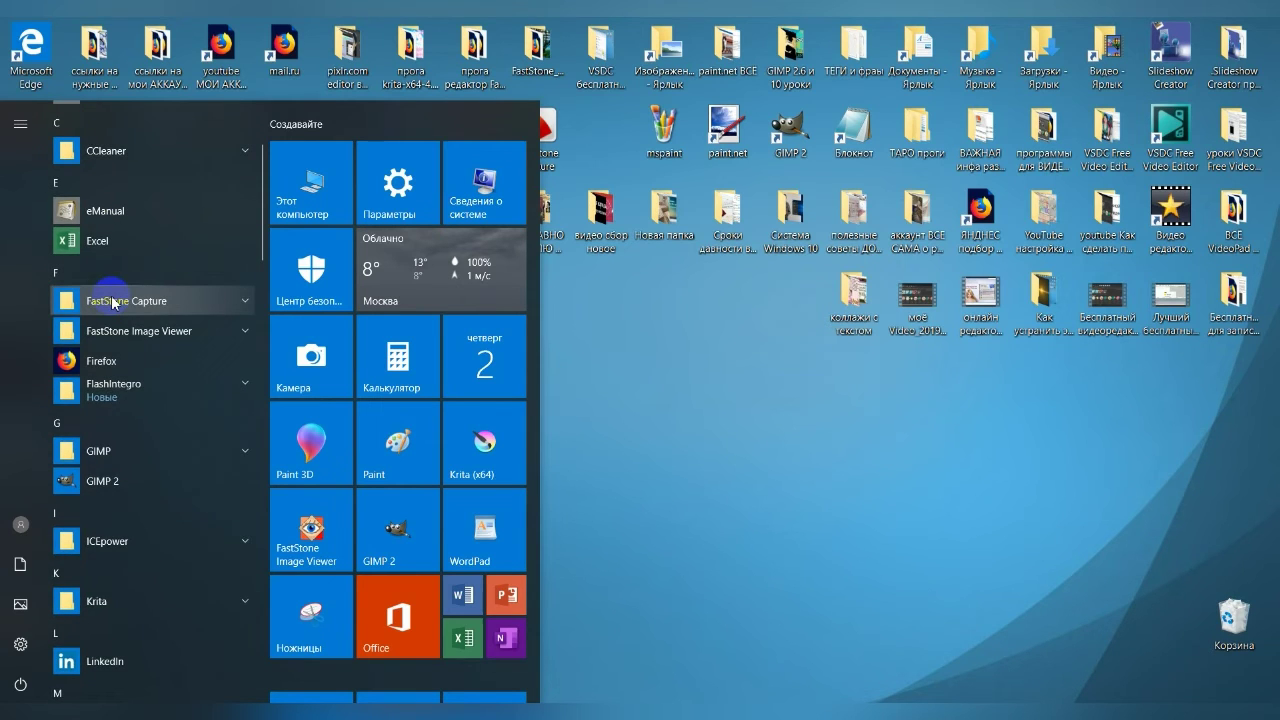
{"action": "scroll", "coordinate": [114, 315], "scroll_direction": "down", "scroll_amount": 15}
{"action": "scroll", "coordinate": [114, 332], "scroll_direction": "down", "scroll_amount": 12}
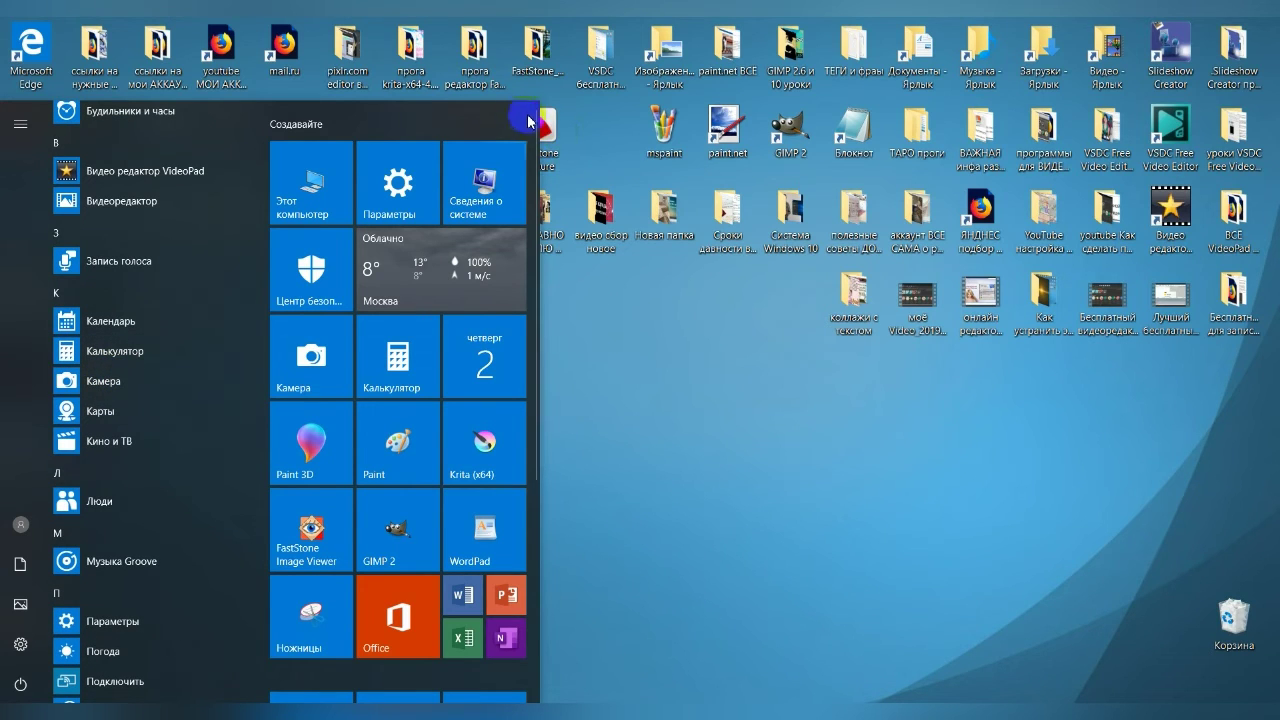
{"action": "left_click", "coordinate": [666, 457]}
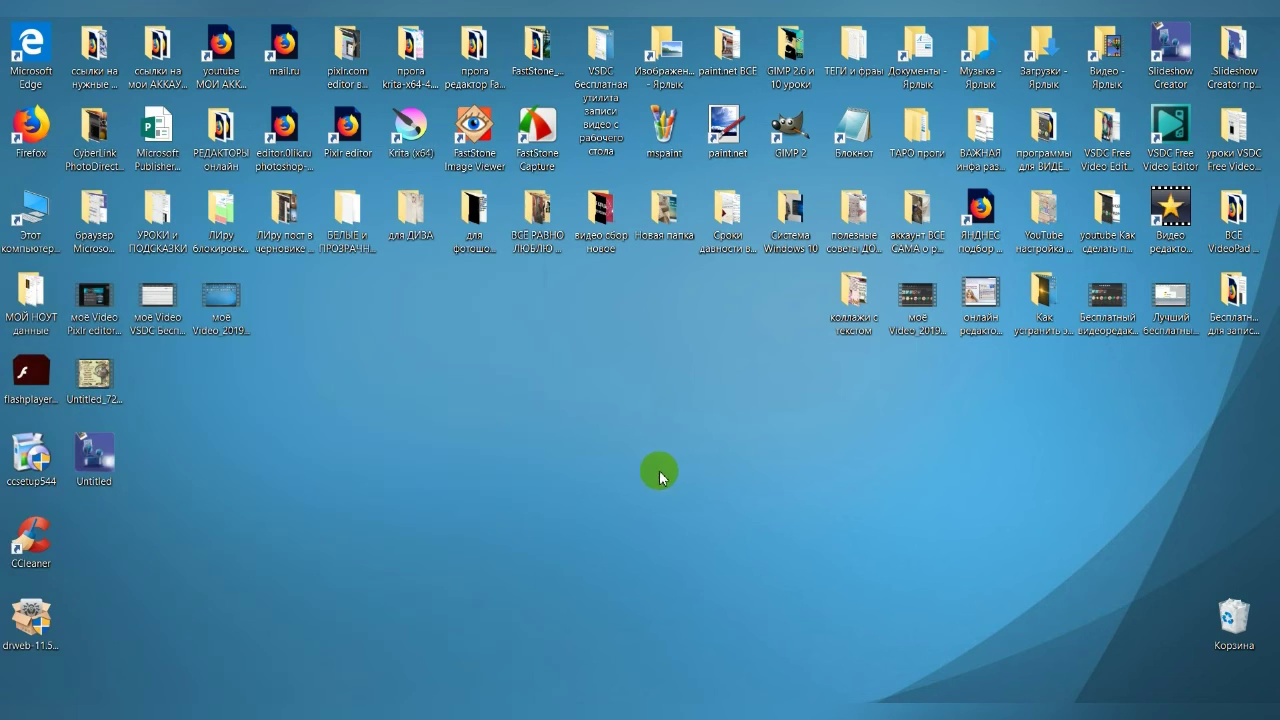